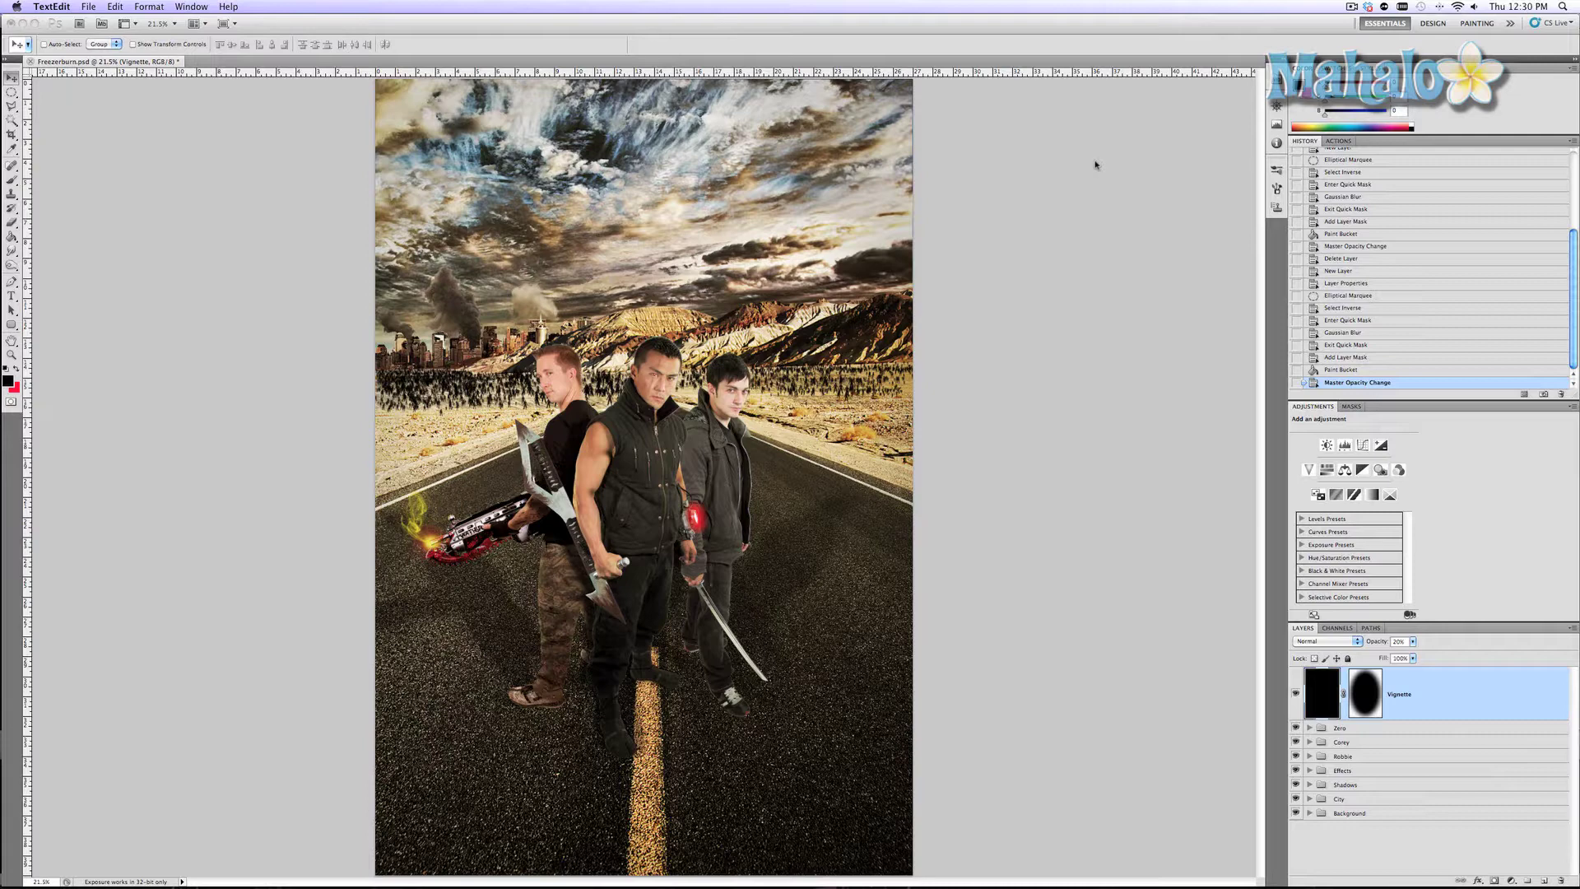
Step: Bring the Photoshop window with the Freezerburn poster composite to the front
left_click(975, 294)
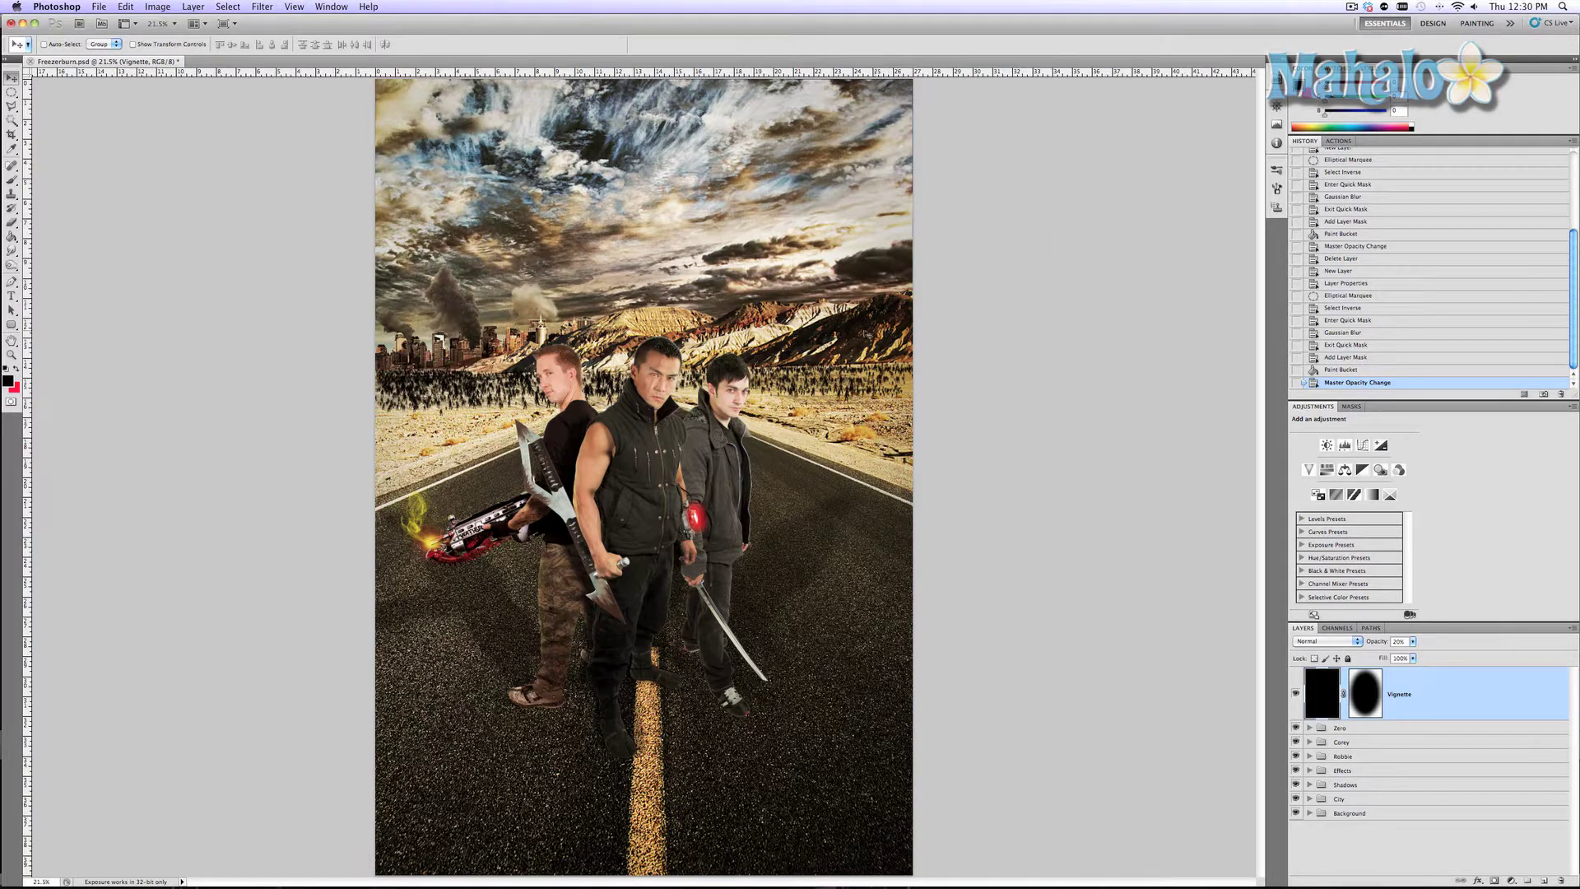
Step: Zoom in on the central man's face with the Zoom tool
key("z")
left_click(663, 388)
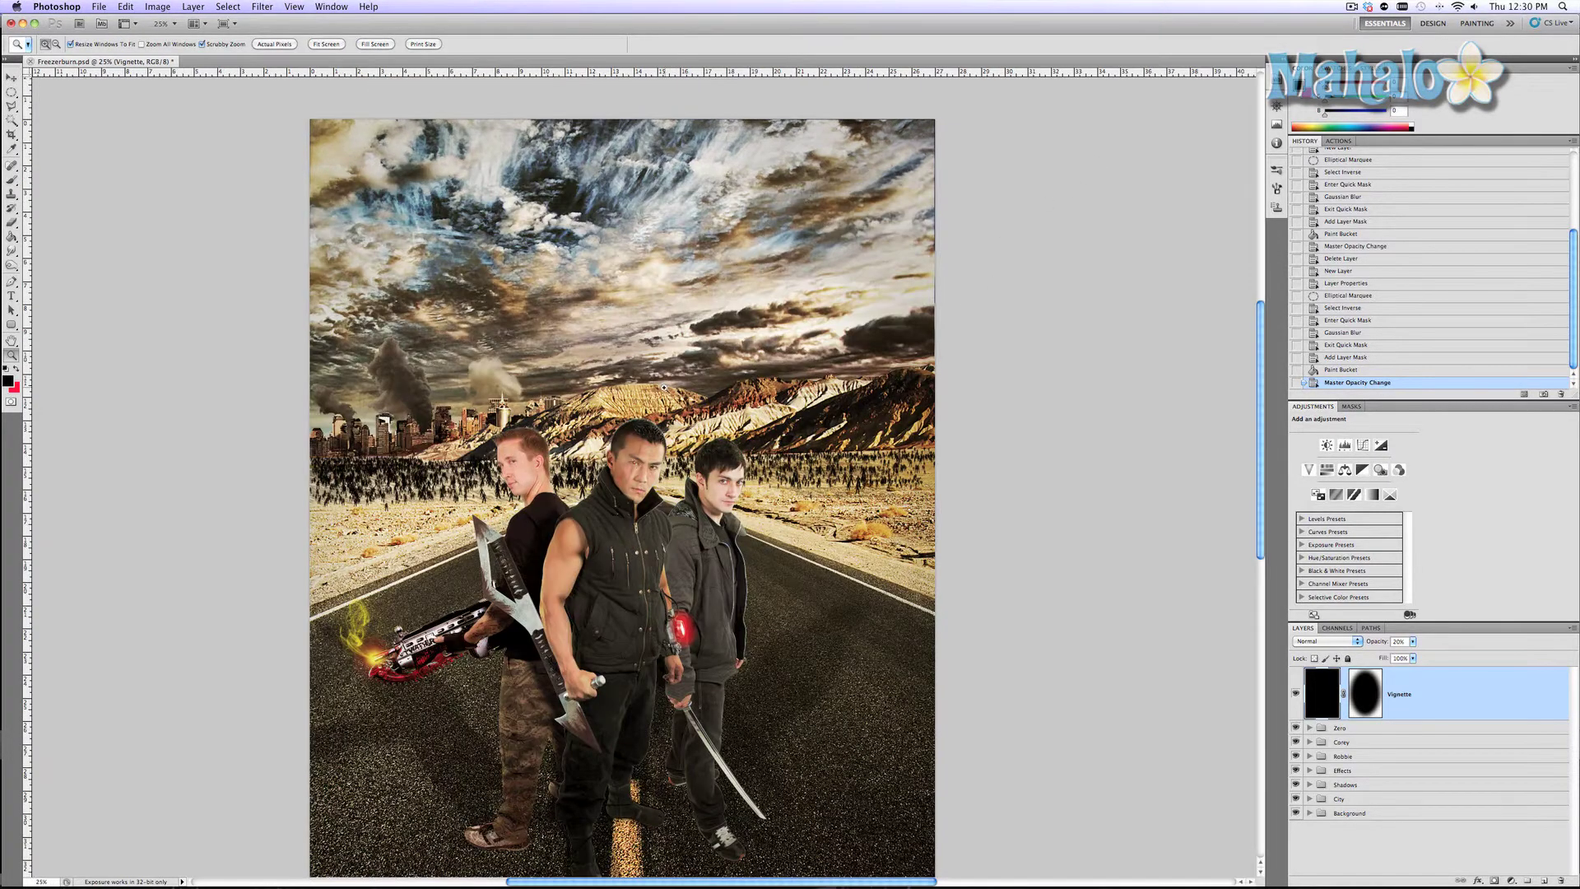
left_click(633, 467)
left_click(634, 468)
left_click(634, 470)
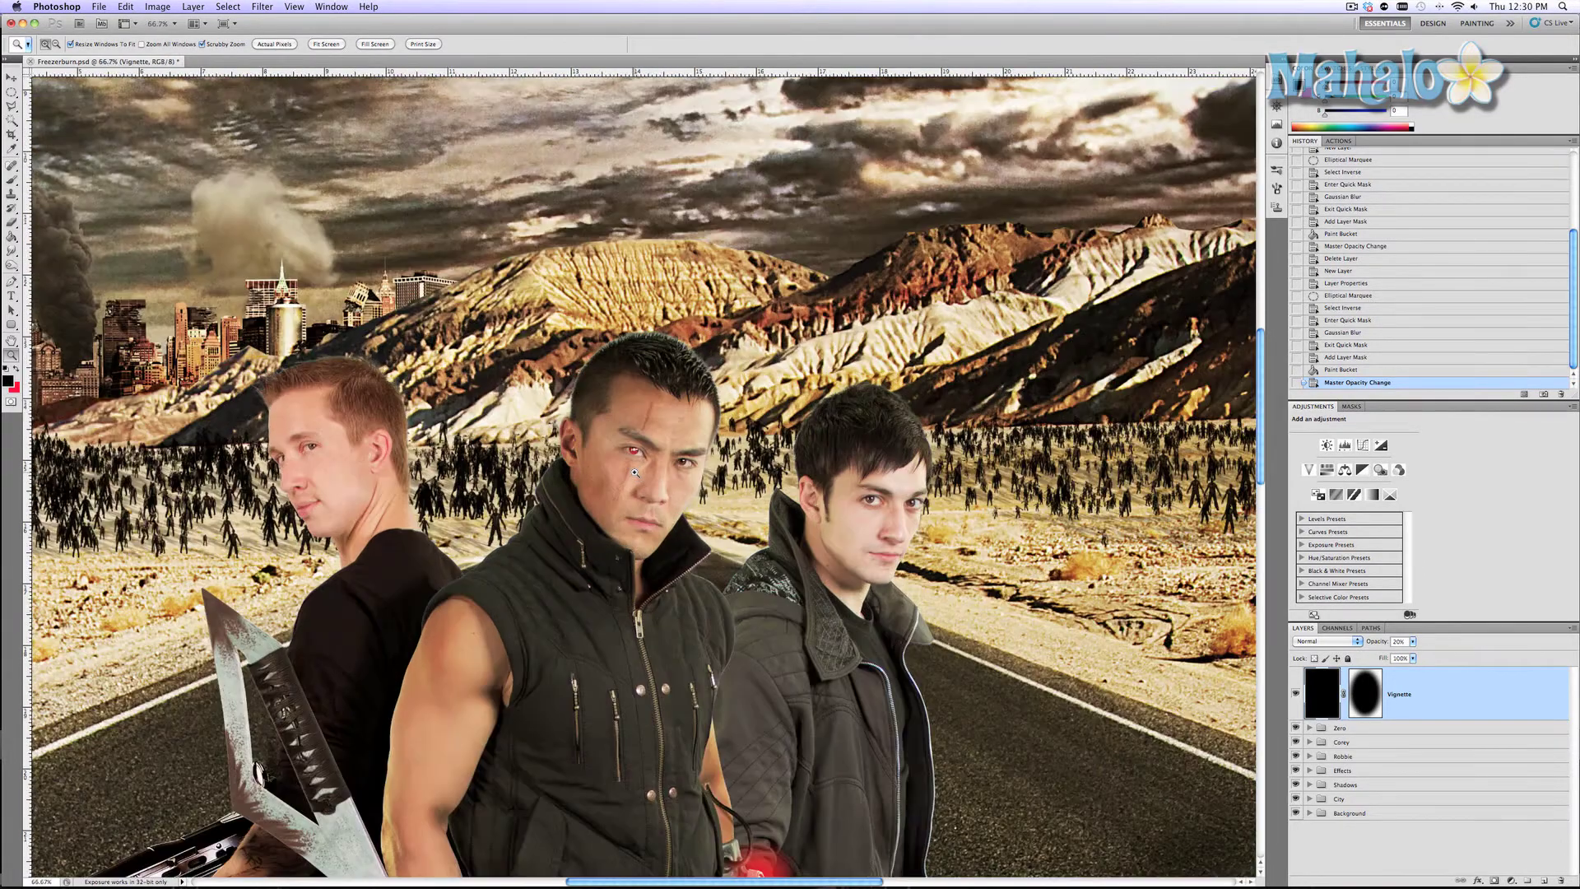
left_click(635, 471)
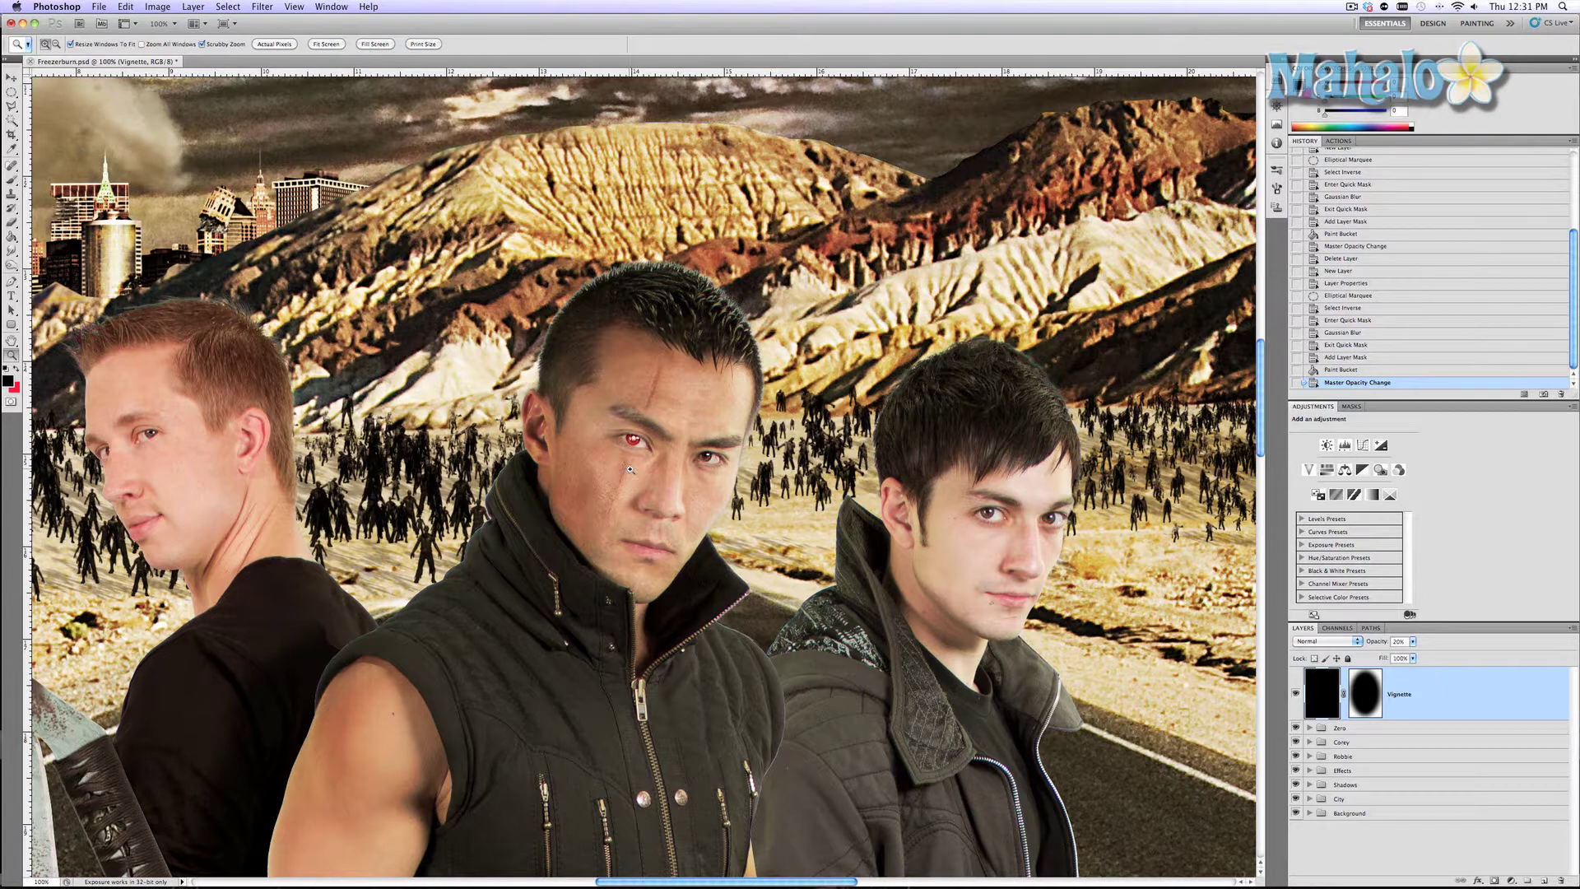
Step: Expand the Robbie group and select the Robbie smart object layer
left_click(1309, 755)
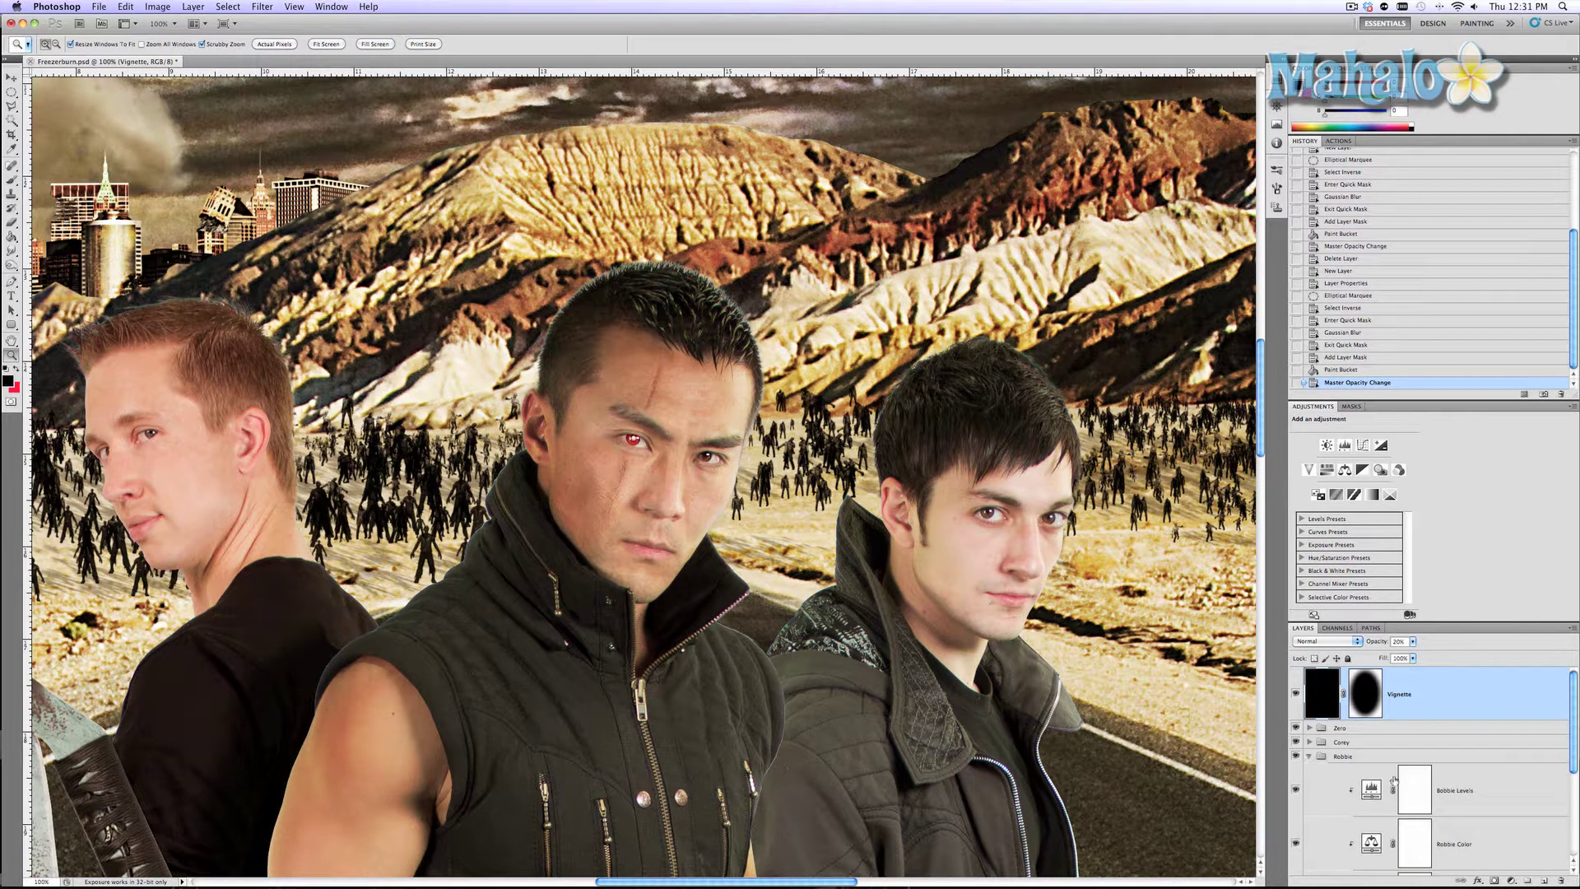
scroll(1391, 782, "down", 2)
left_click(1399, 791)
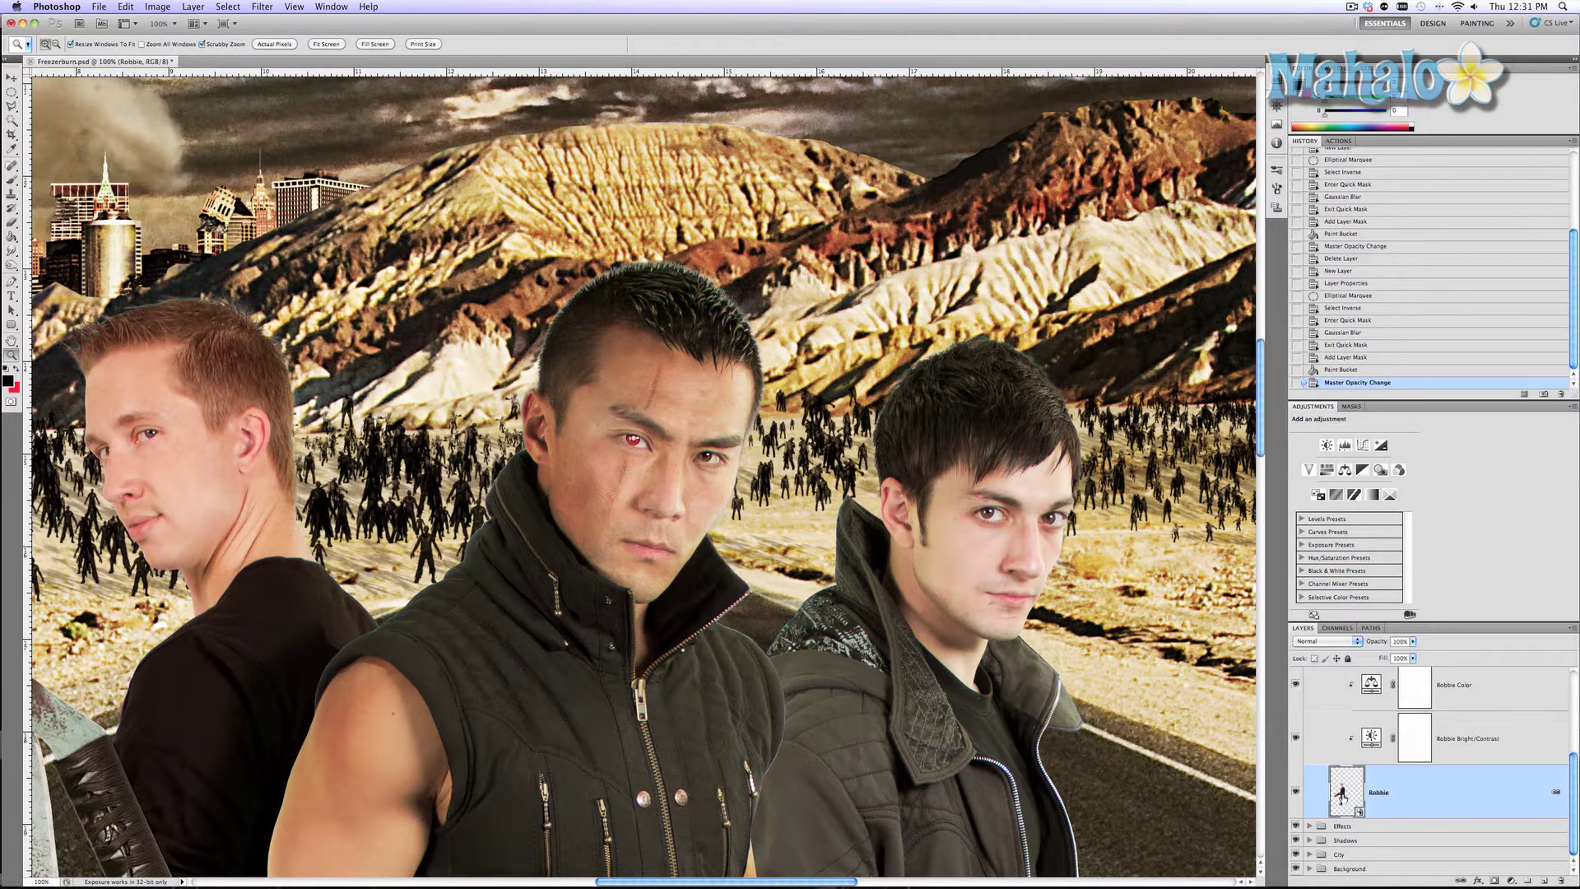
Step: Open the Robbie smart object's contents and select Layer 2
double_click(1346, 791)
scroll(1365, 774, "down", 3)
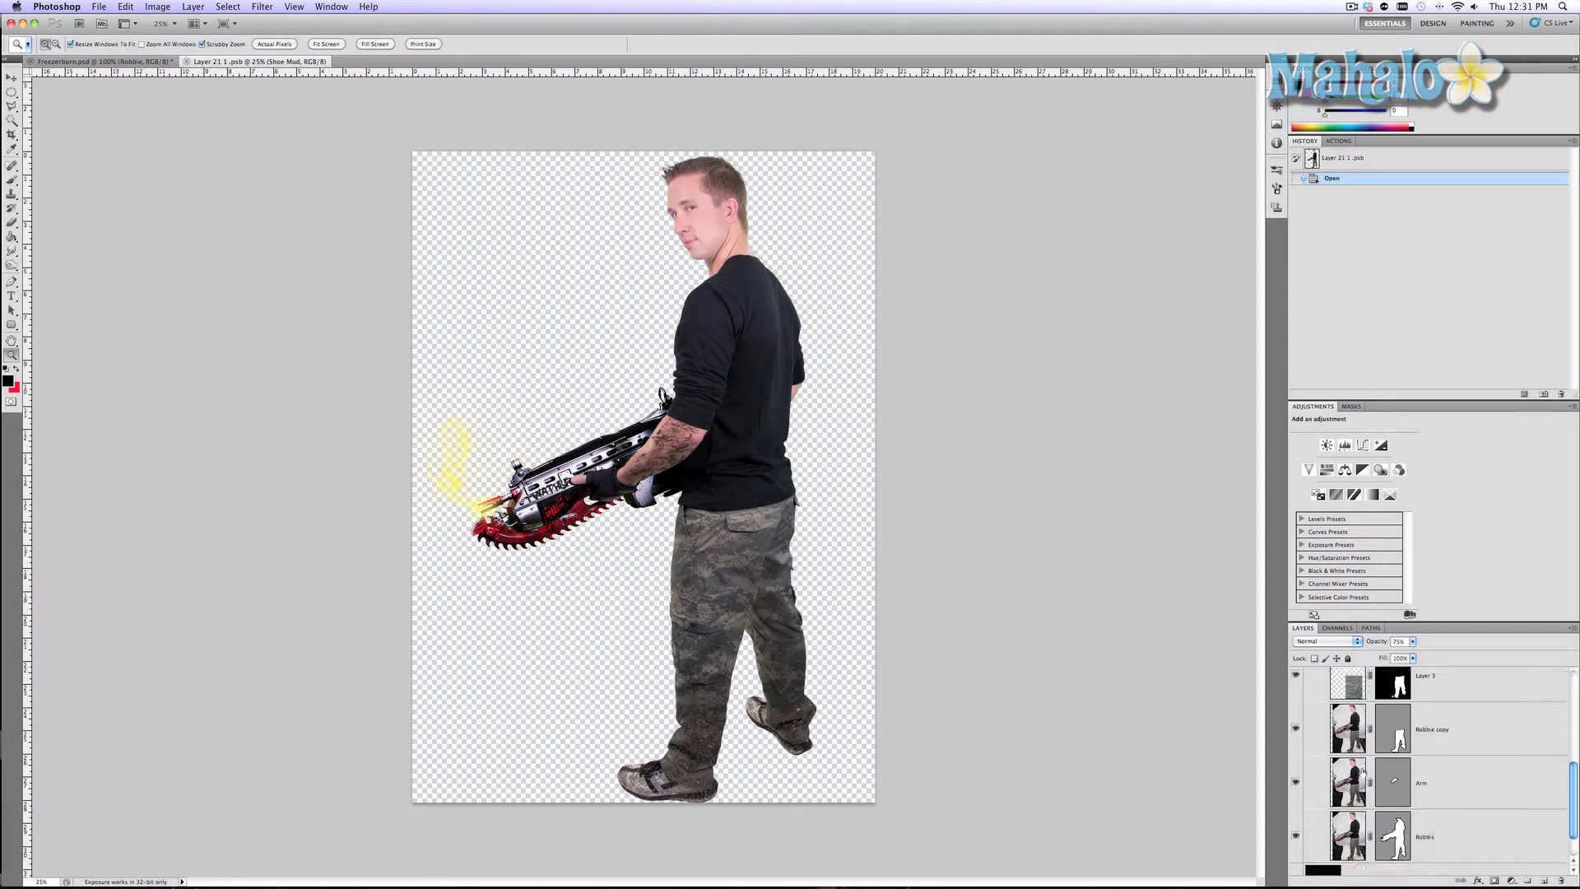
left_click(1352, 775)
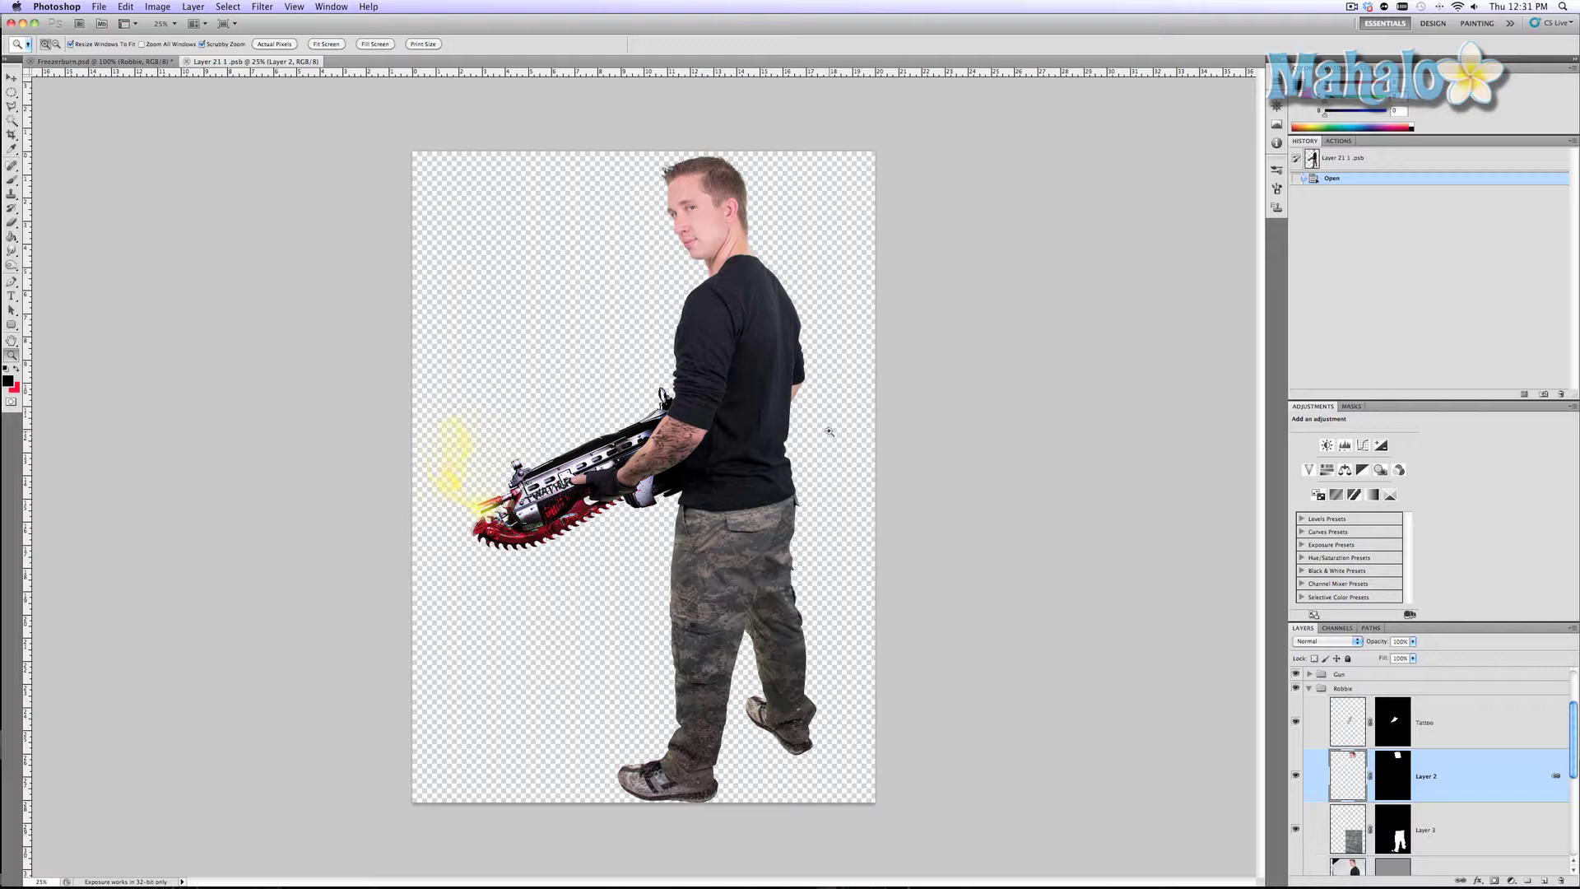
Step: Zoom in on Robbie's face to 100%
left_click(705, 235)
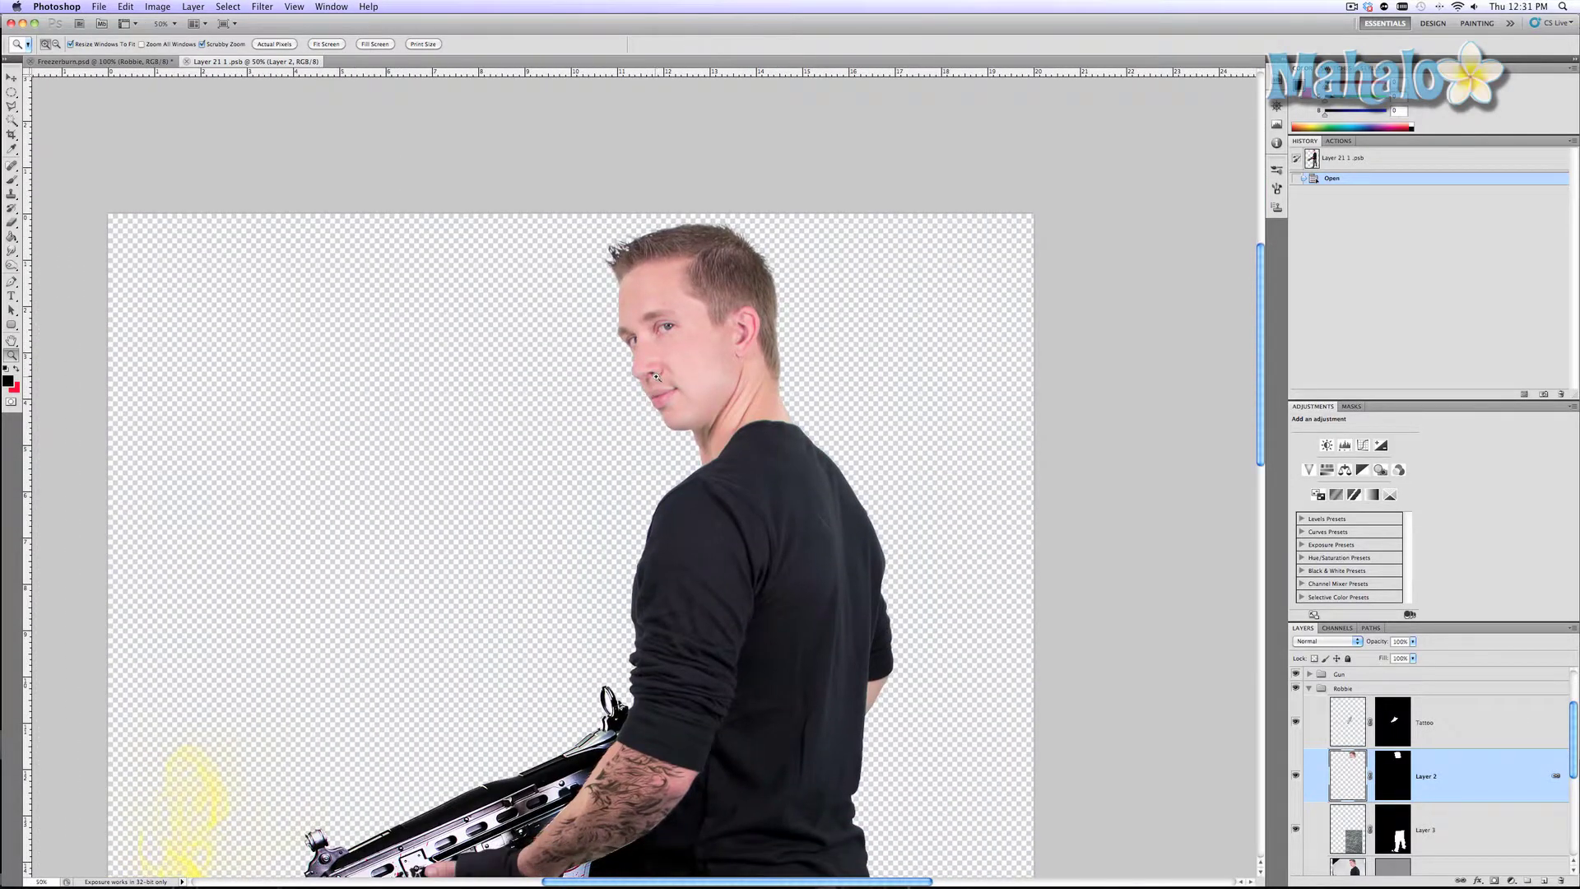
left_click(647, 399)
left_click(659, 381)
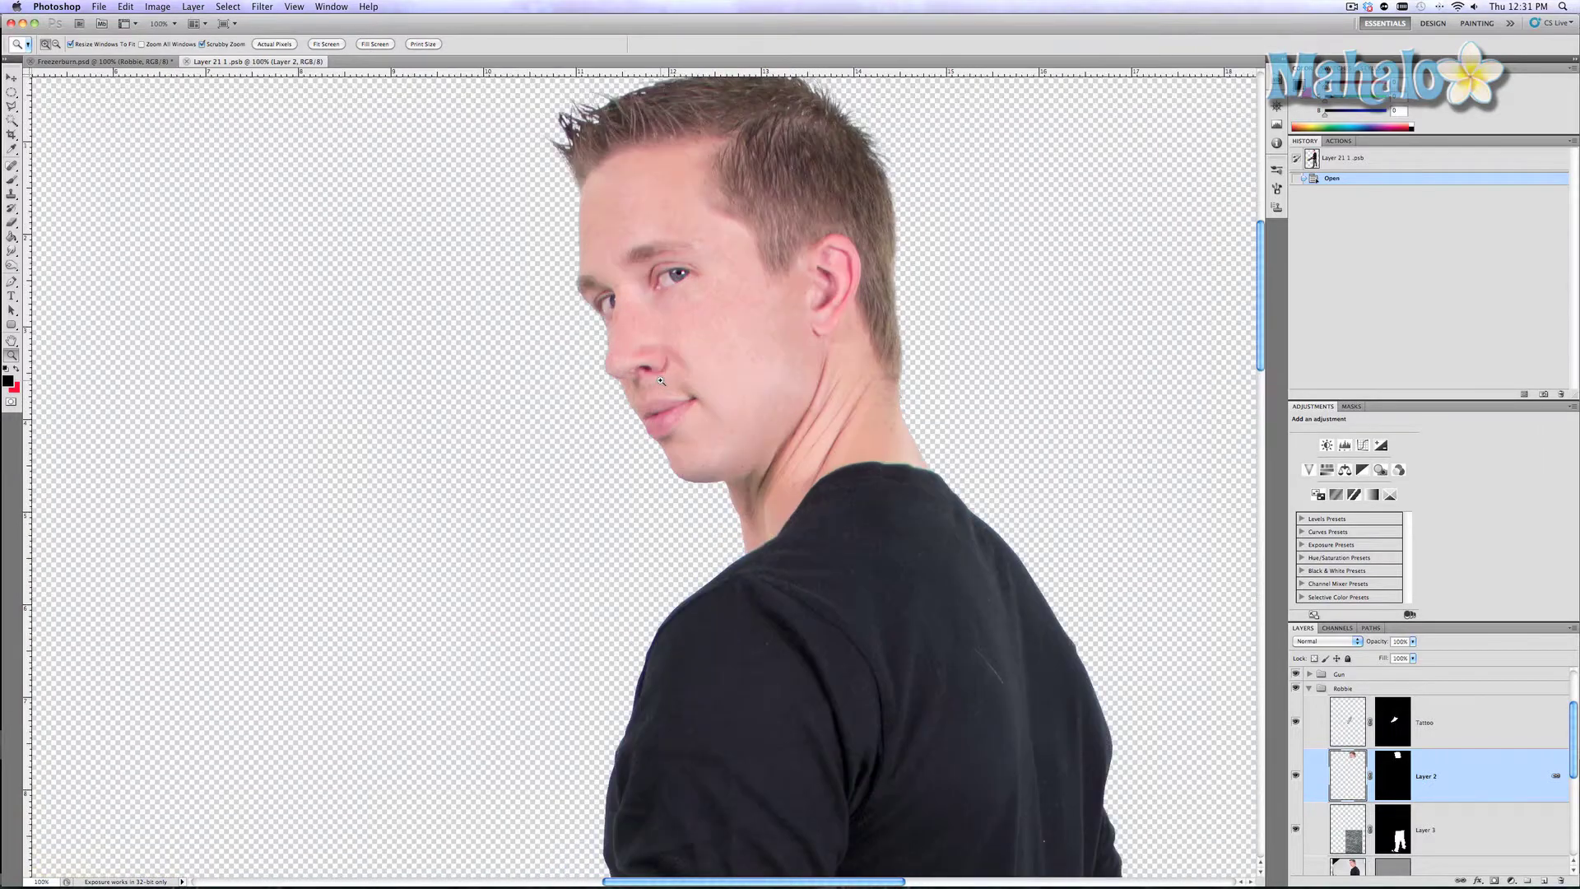
Step: Open Filter > Sharpen > Unsharp Mask for Robbie's layer
key("v")
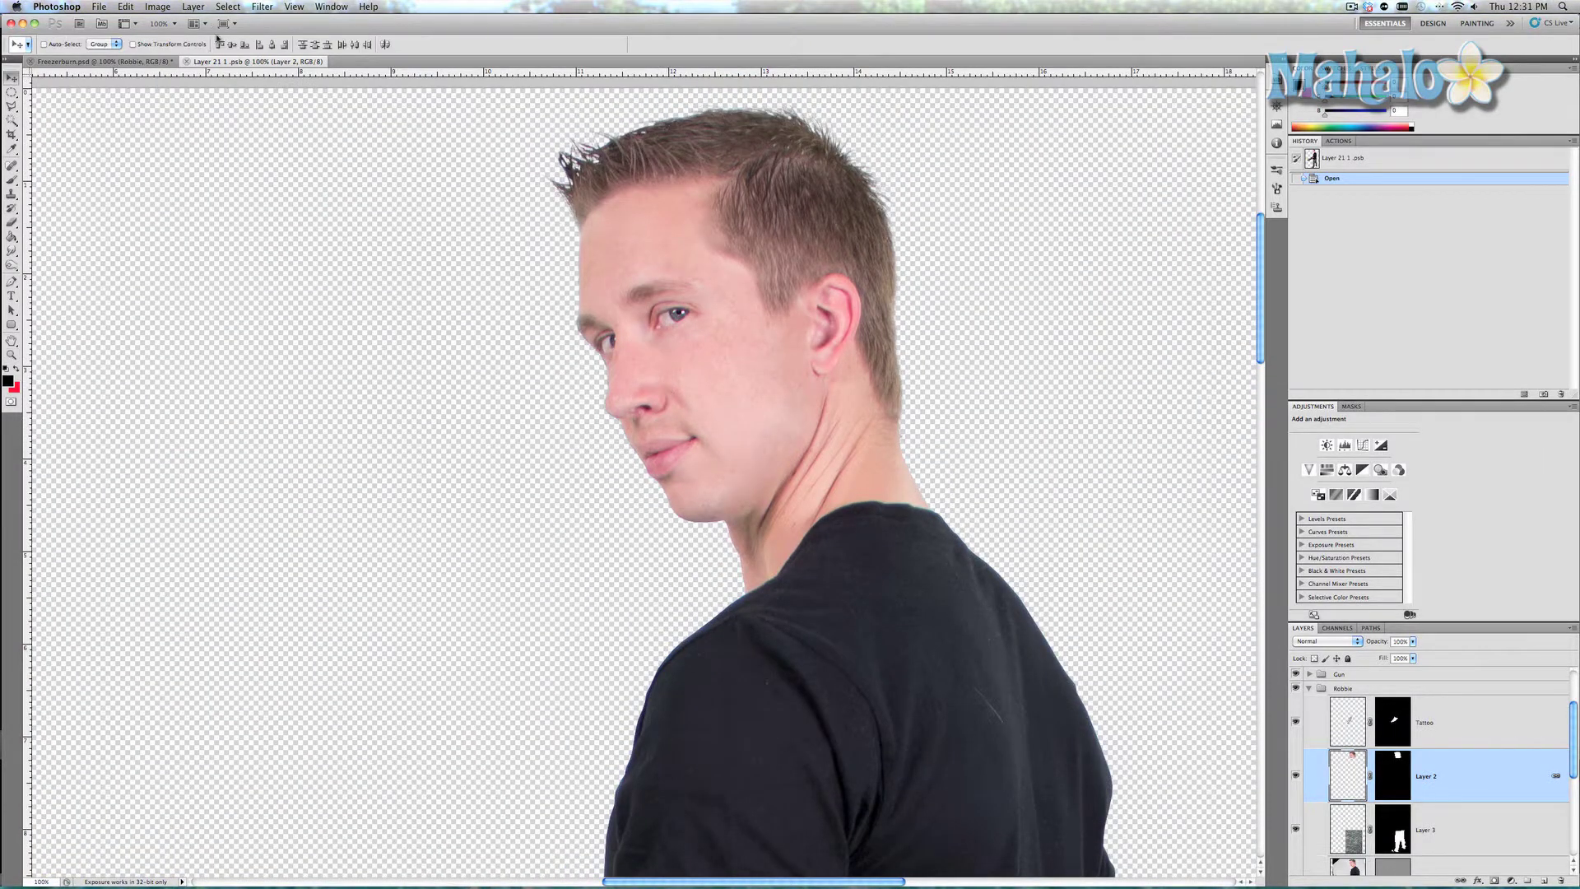
left_click(271, 5)
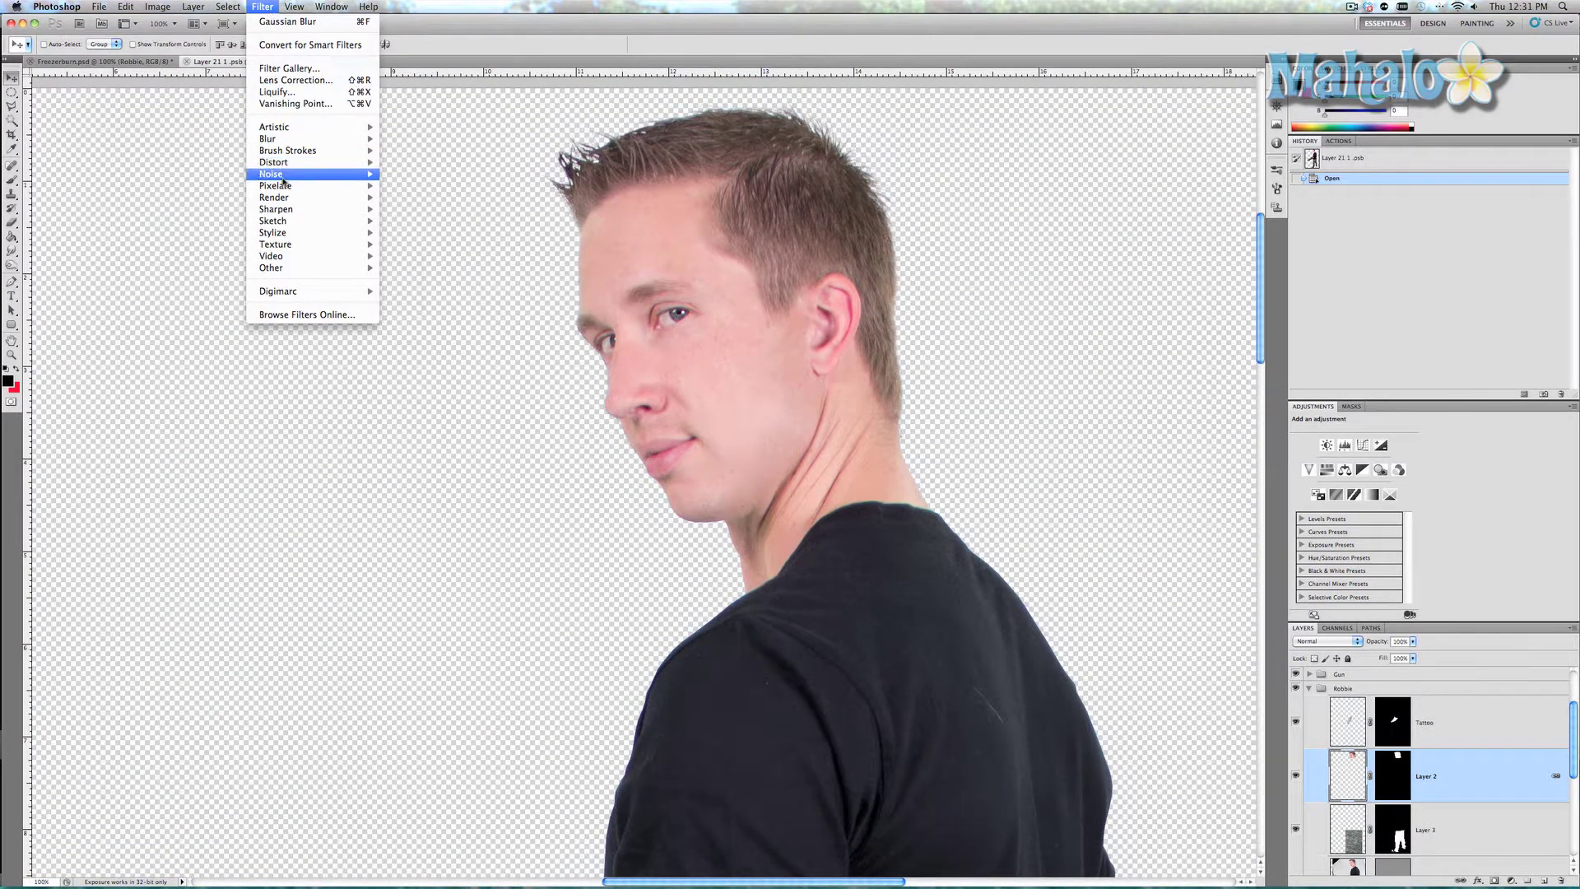
mouse_move(284, 209)
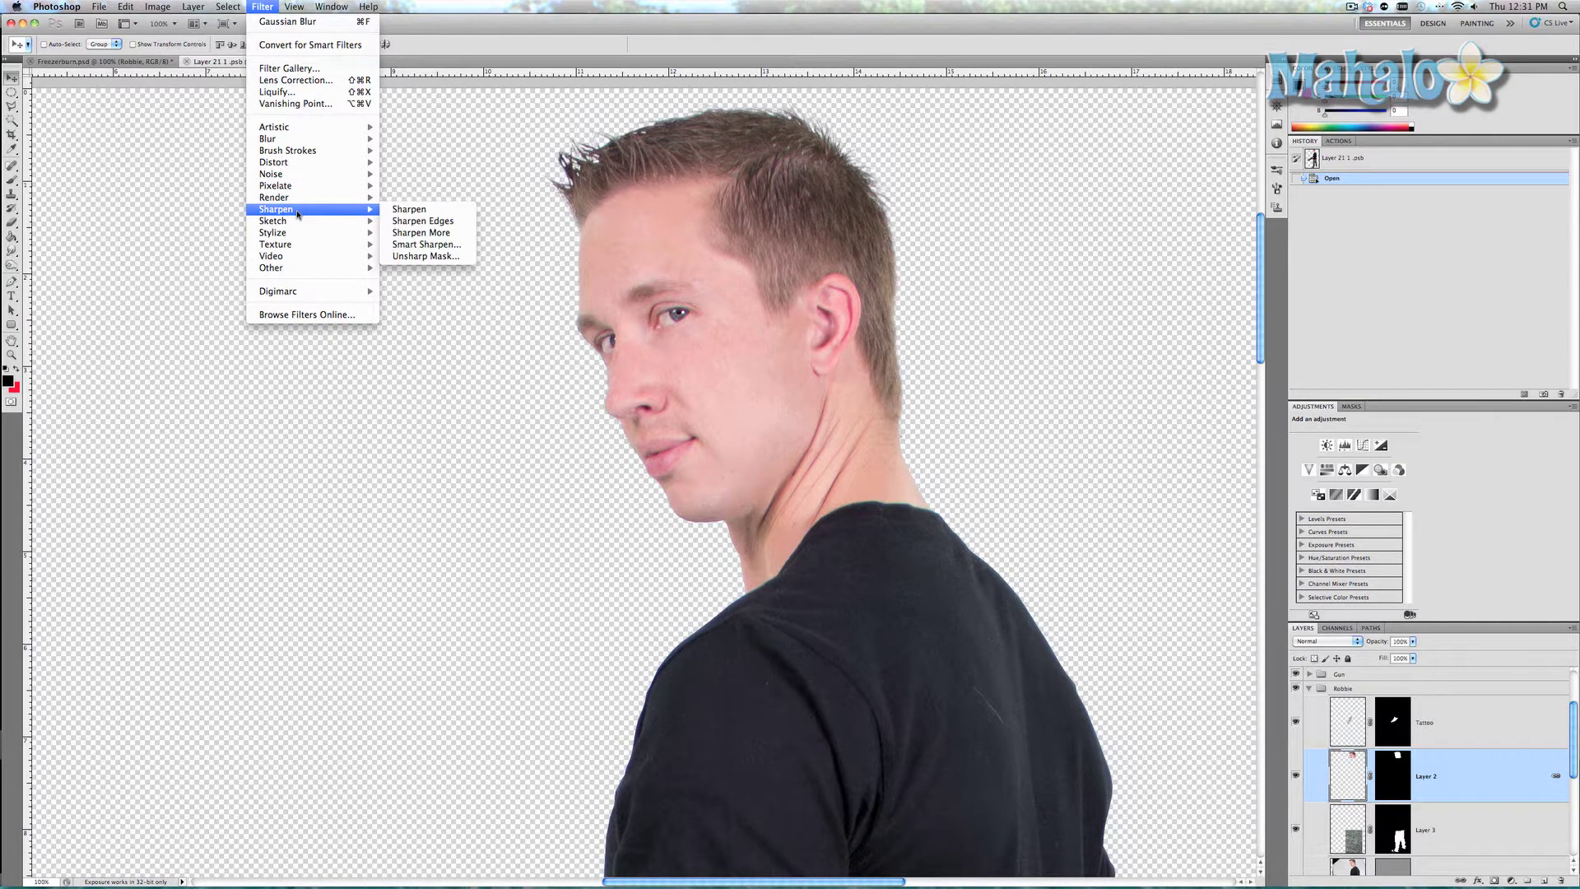
left_click(408, 257)
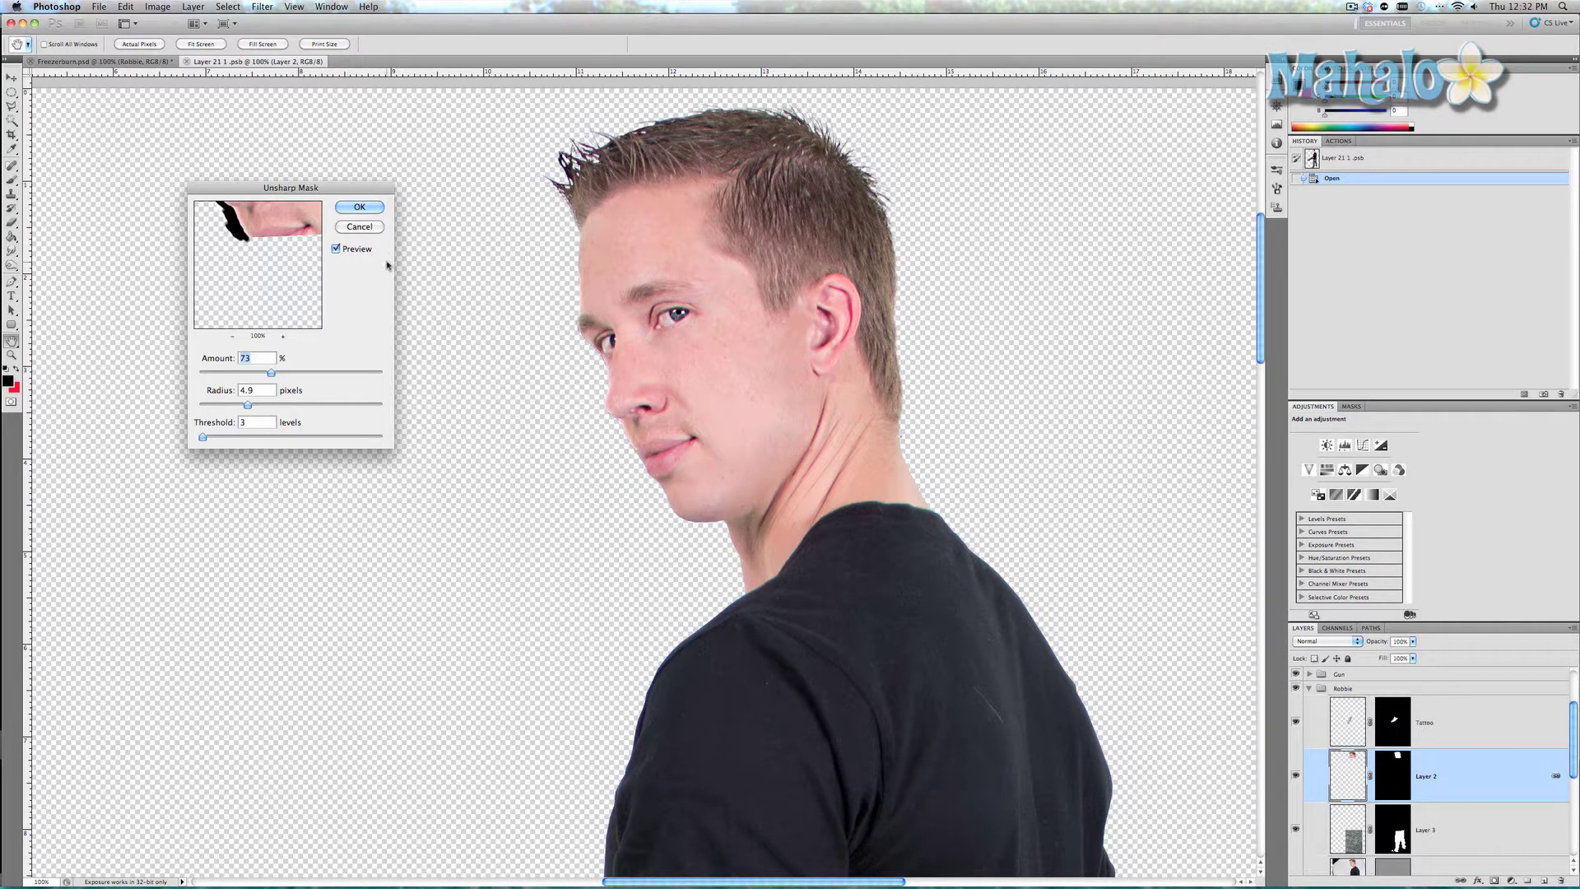
Step: Toggle the preview to compare, then settle the Amount at 75%
left_click(337, 248)
left_click(336, 248)
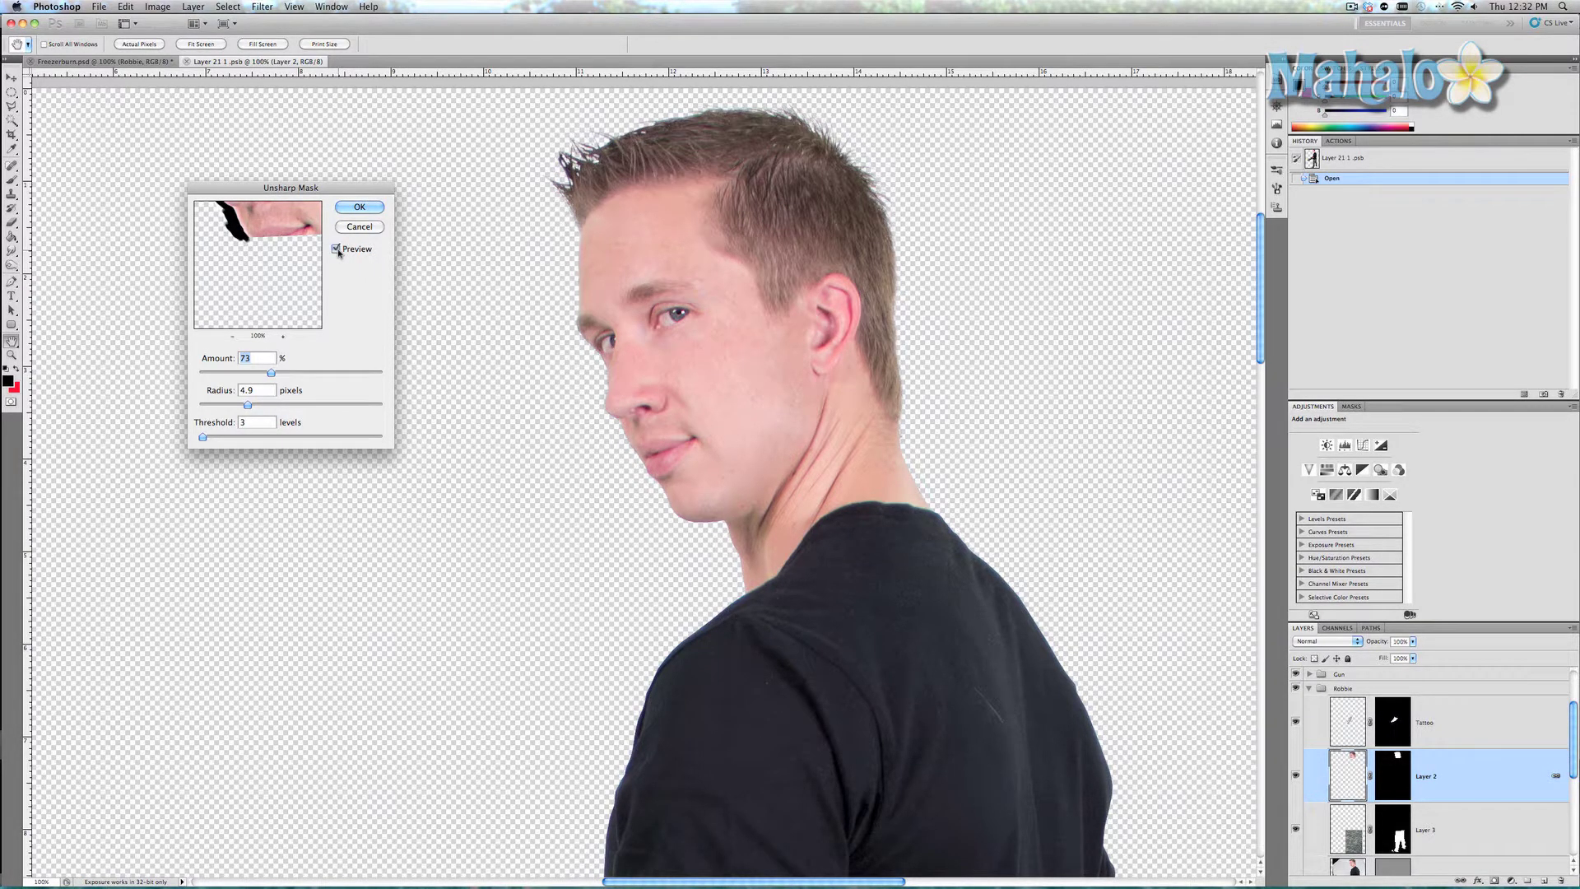
left_click(337, 248)
left_click(337, 248)
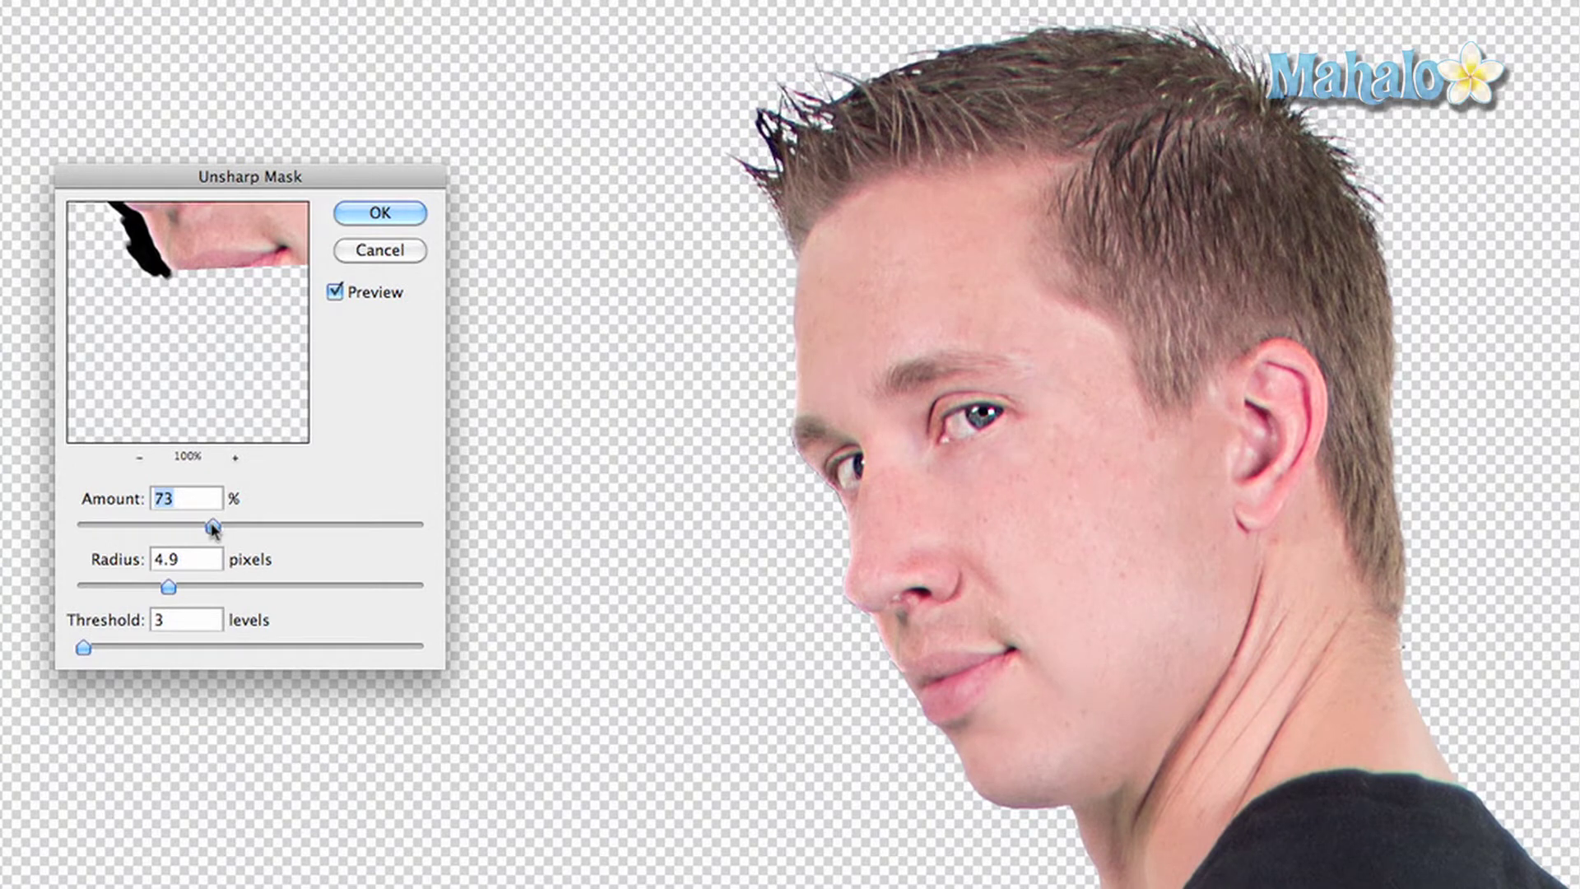
left_click_drag(213, 527, 319, 529)
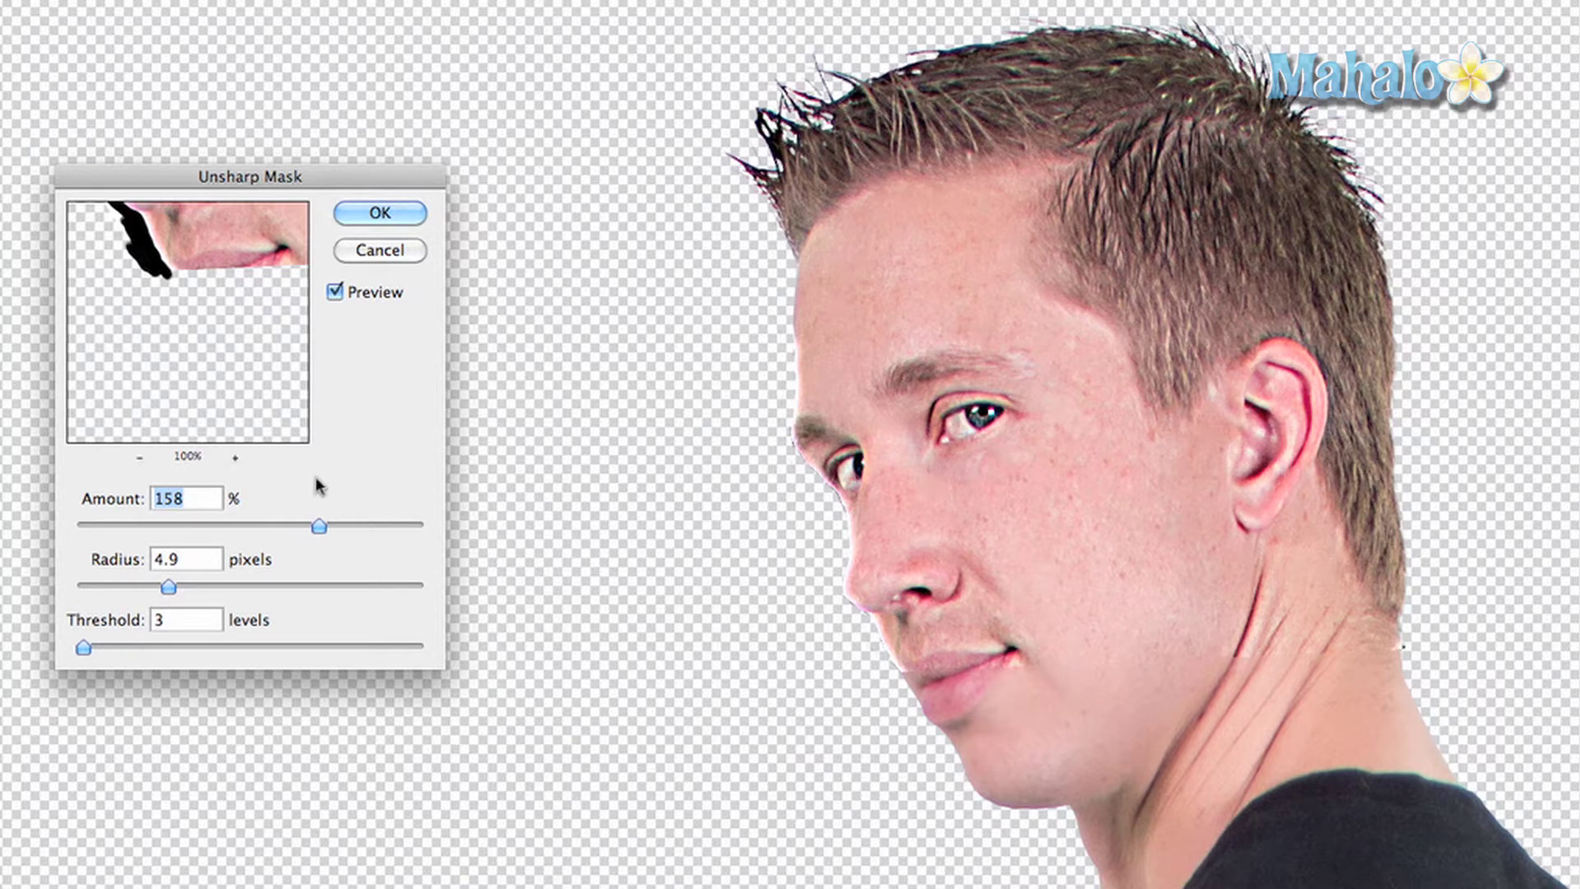
left_click_drag(318, 529, 217, 527)
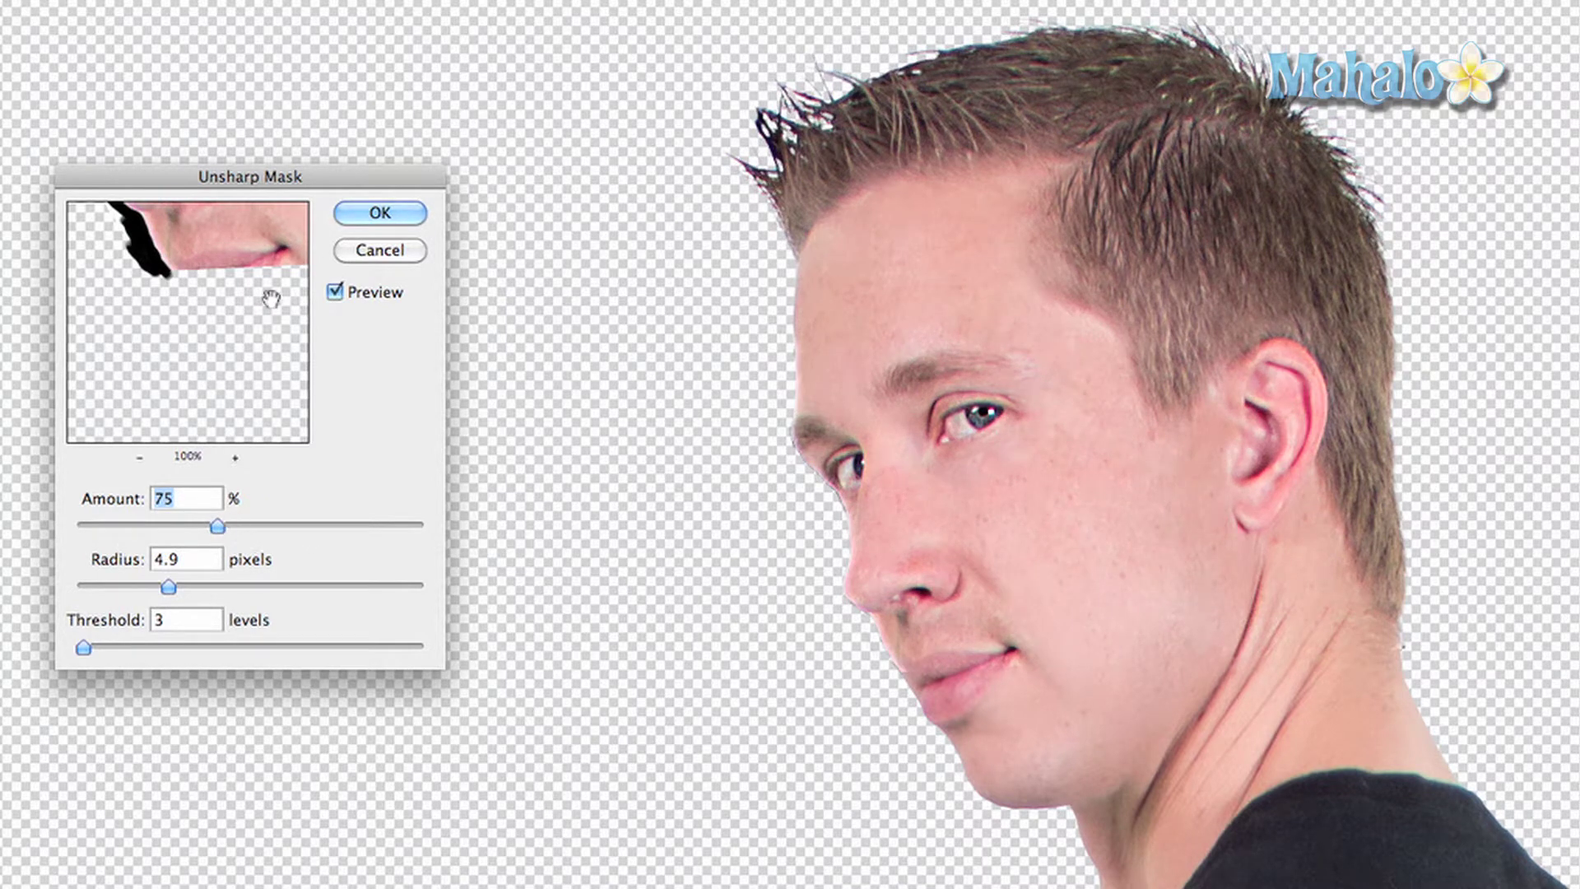
Step: Apply Unsharp Mask with Amount 75%, Radius 8.1 pixels and Threshold 5 levels
left_click(333, 293)
left_click(333, 293)
mouse_move(171, 588)
left_mouse_down()
mouse_move(365, 589)
mouse_move(200, 594)
left_mouse_up()
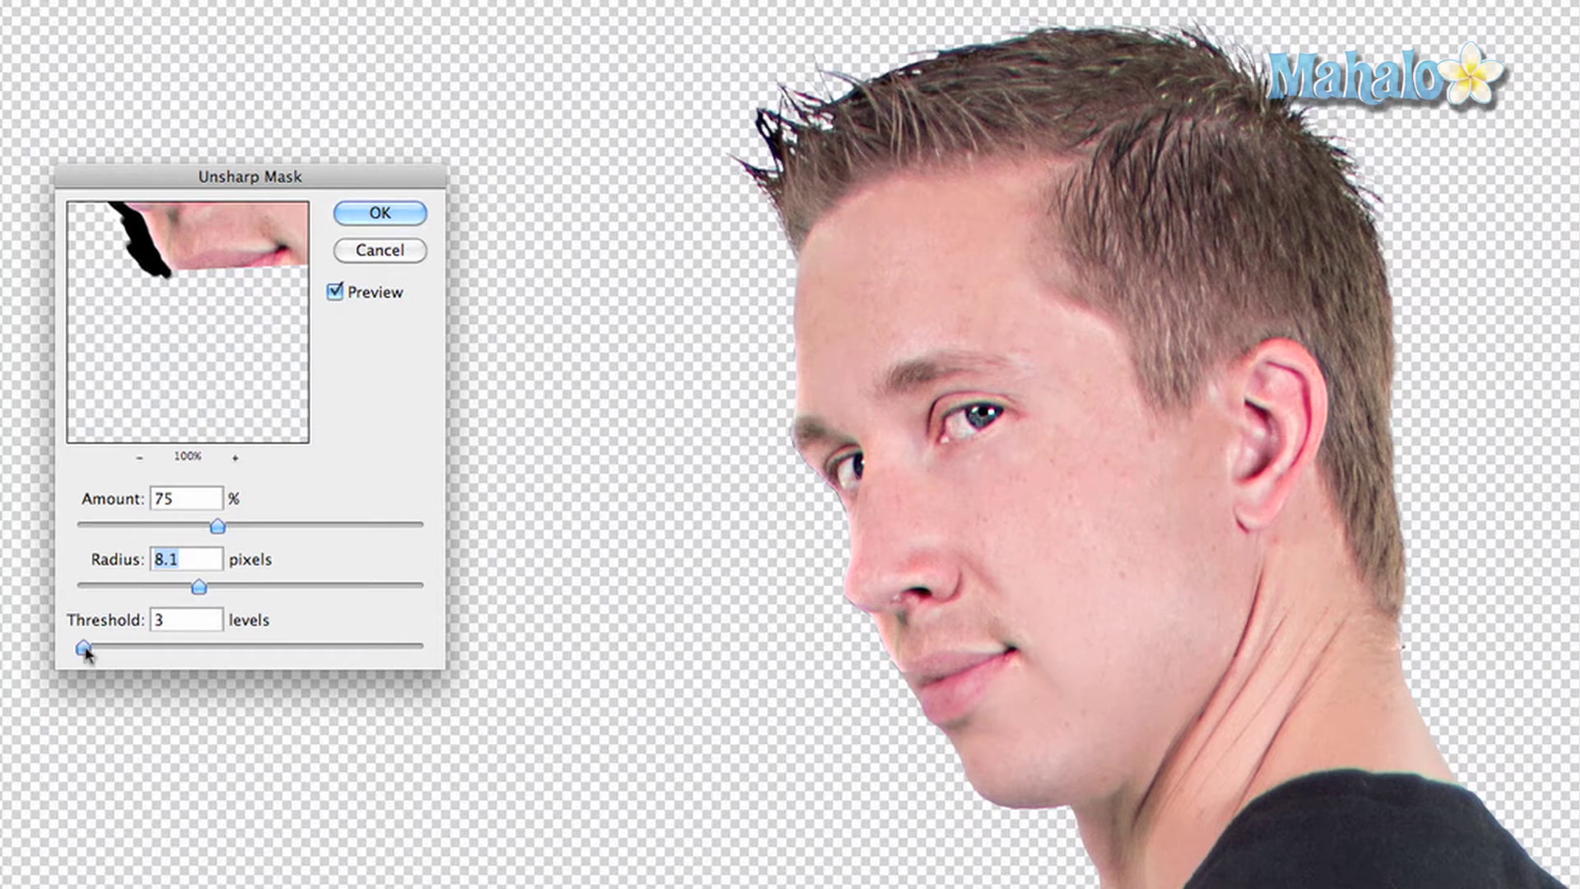
left_click_drag(86, 651, 170, 651)
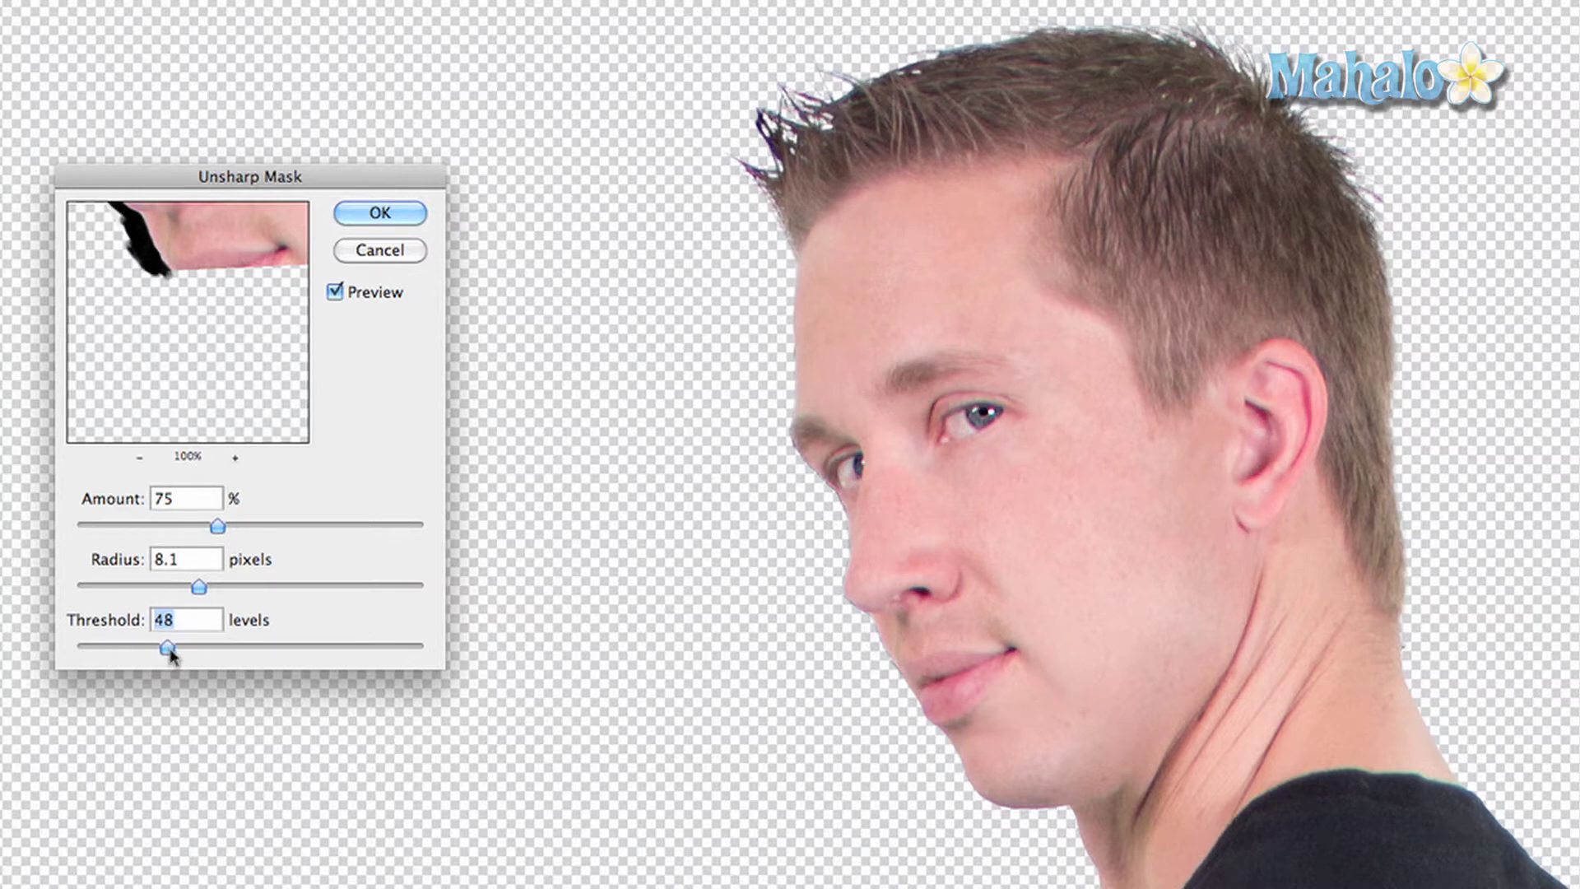
left_click_drag(170, 651, 88, 650)
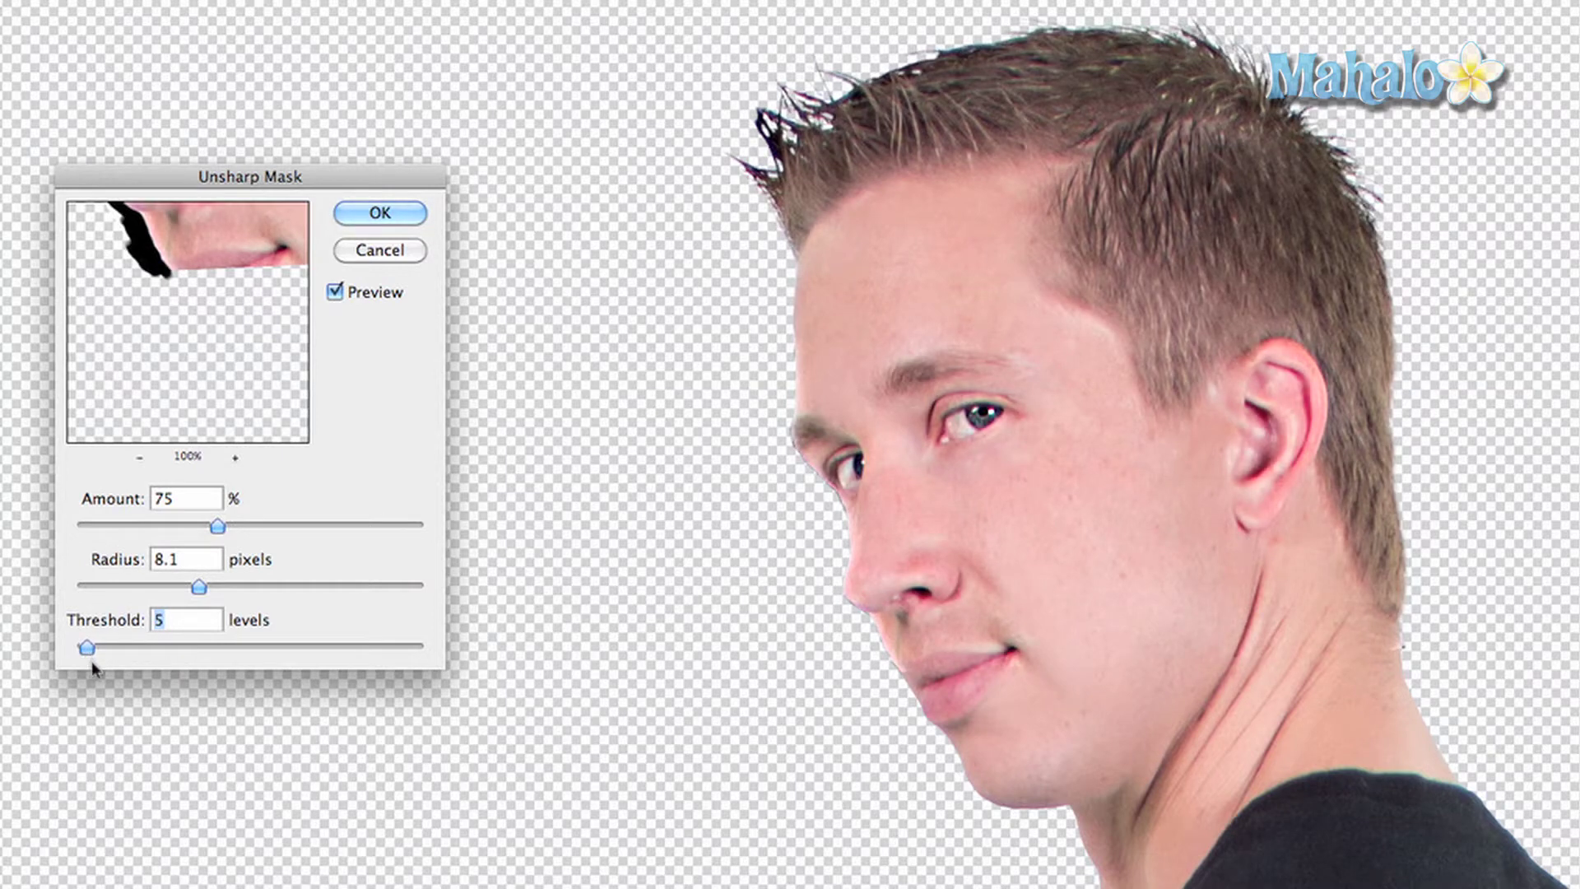
left_click(376, 212)
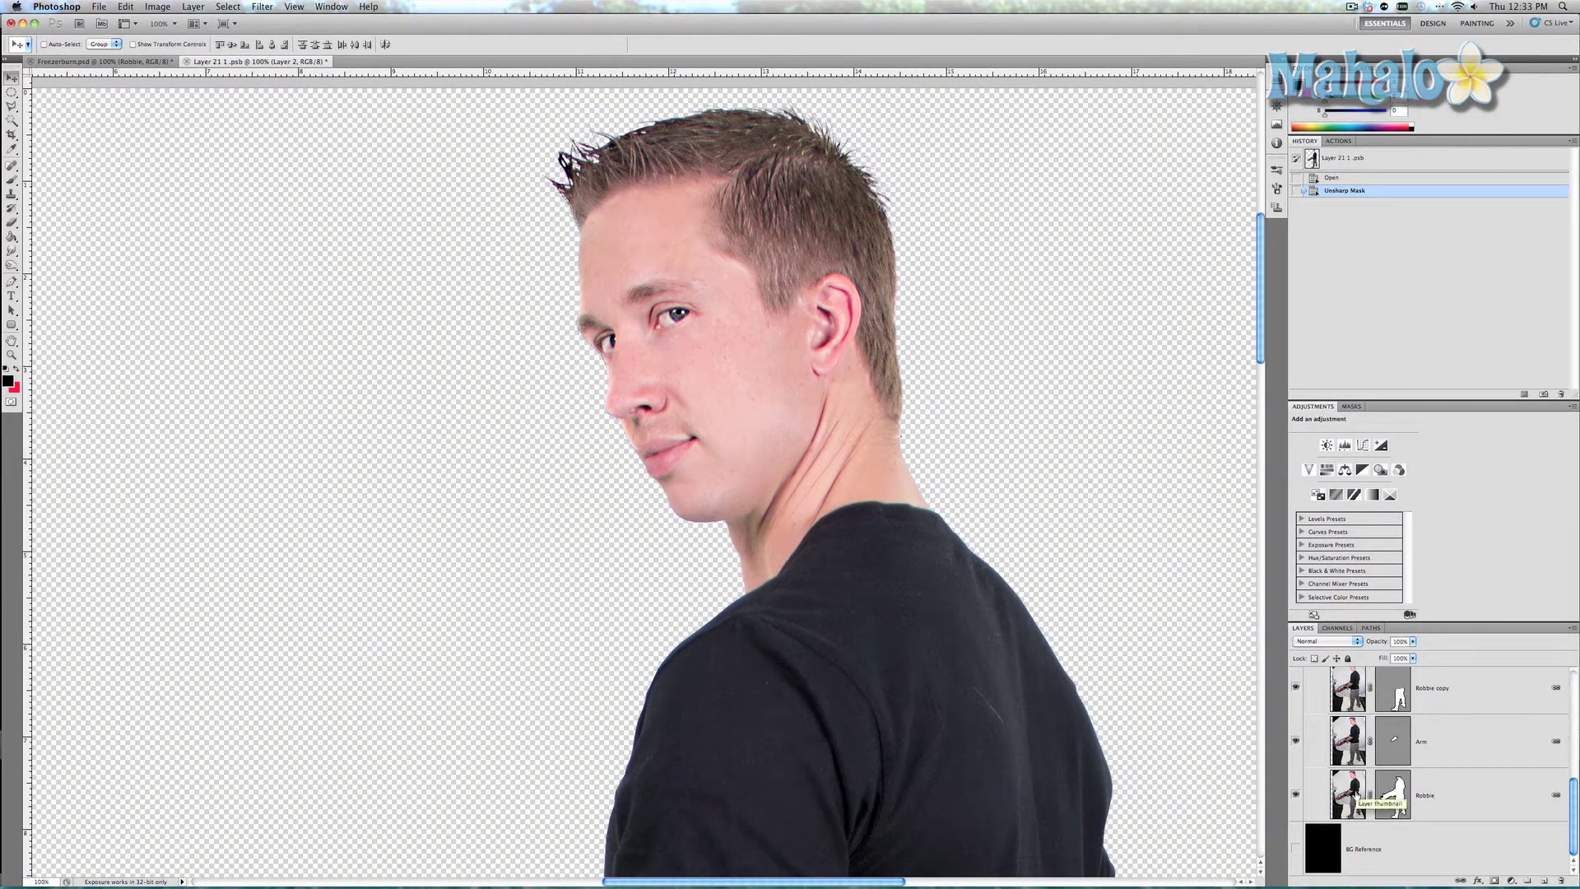
Step: Fit the figure on screen and compare it before and after sharpening in History
left_click(1349, 794)
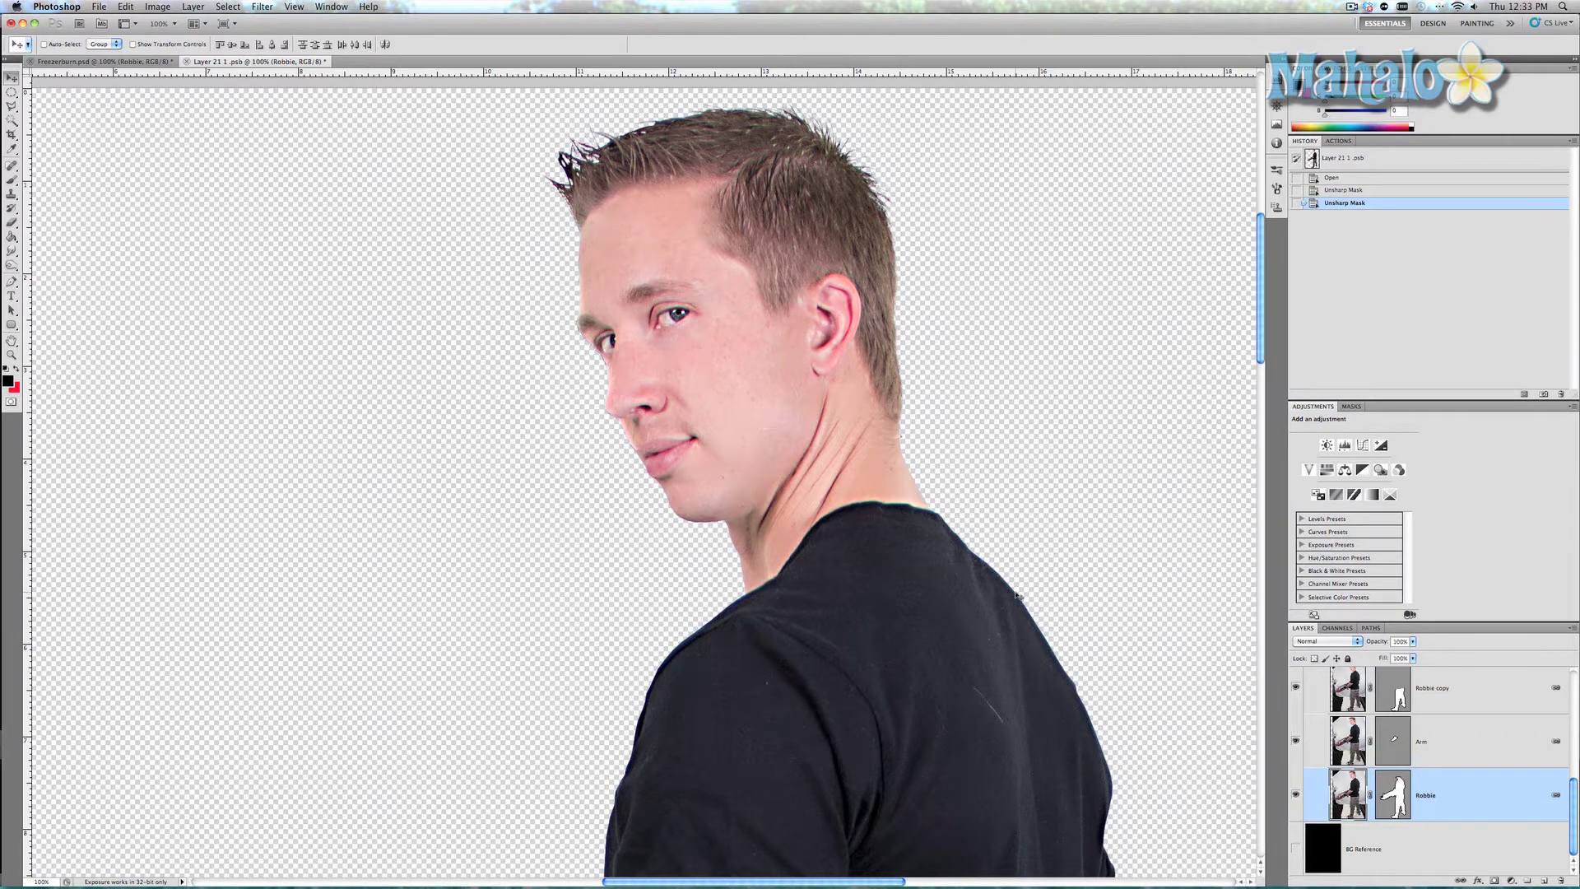
scroll(1017, 596, "down", 2)
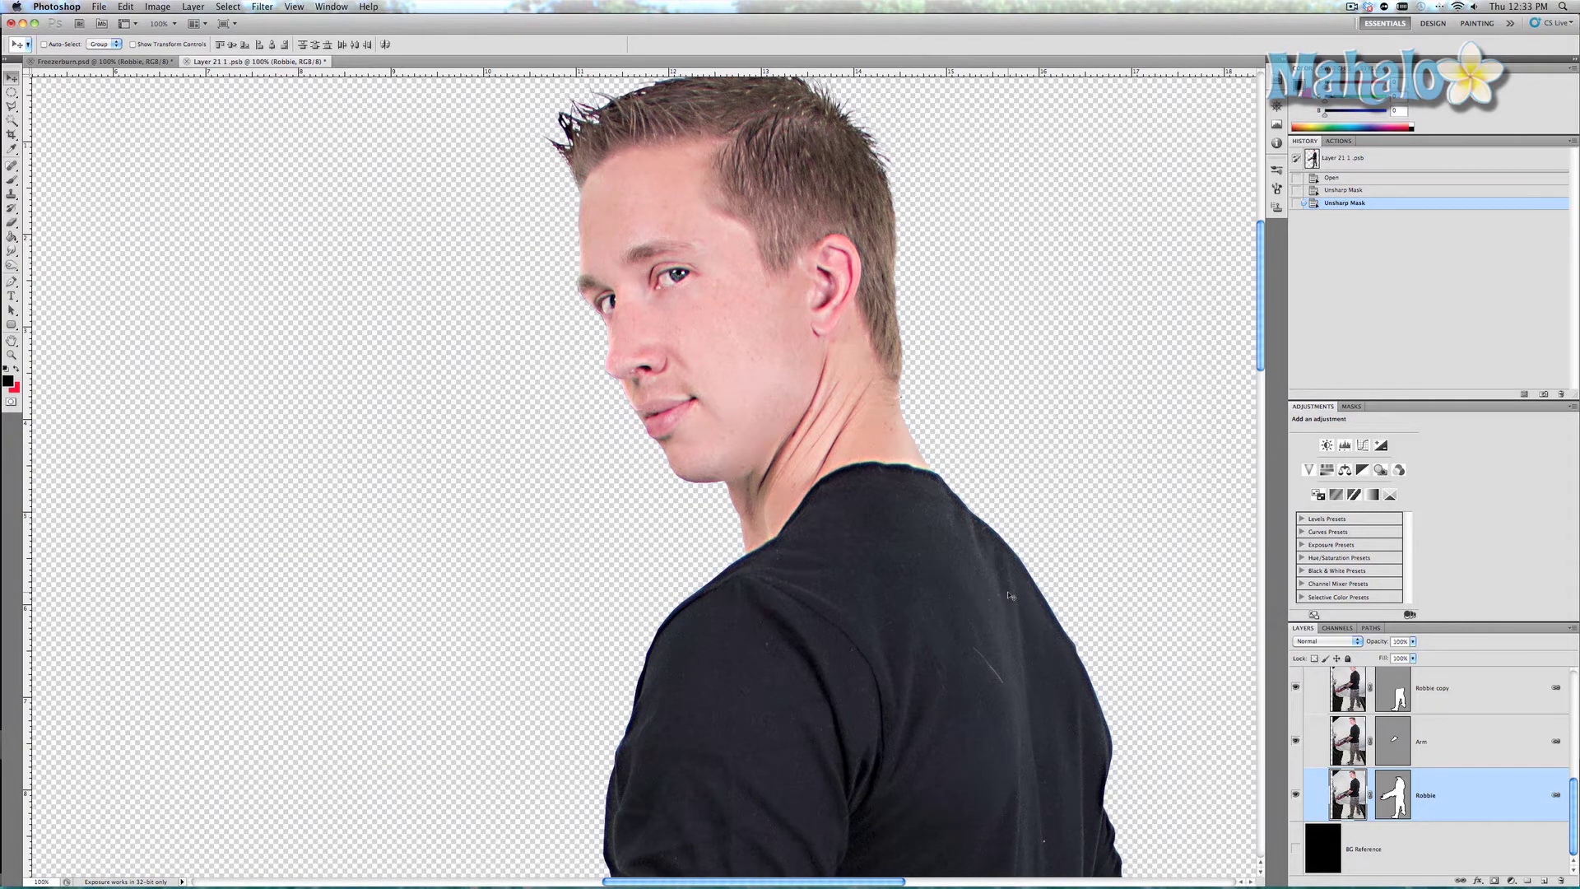
key("super+0")
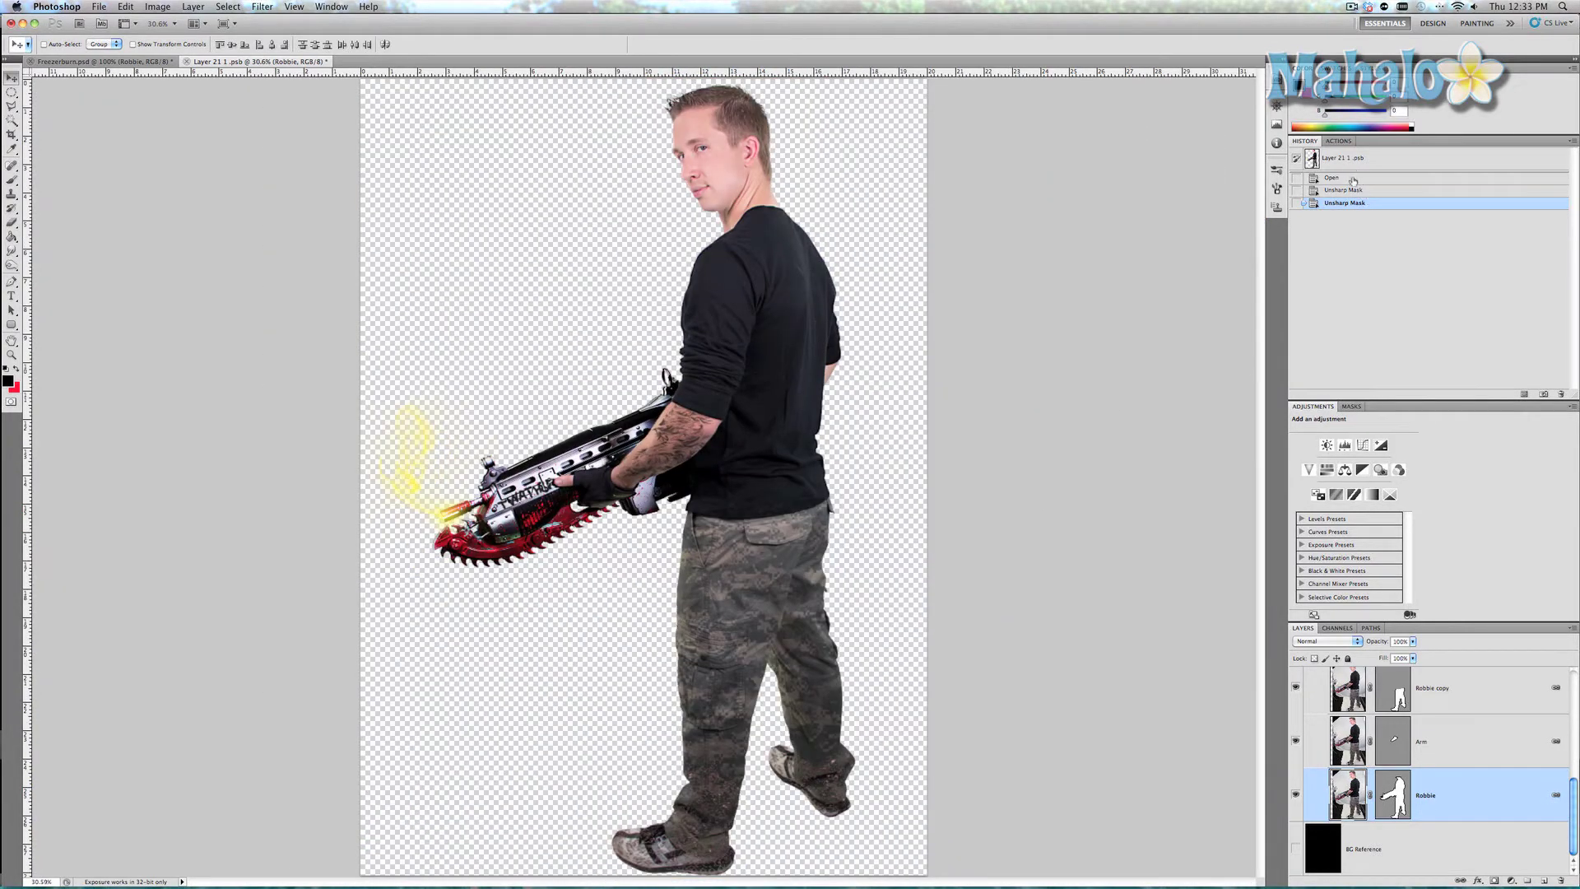
left_click(1352, 180)
left_click(1347, 205)
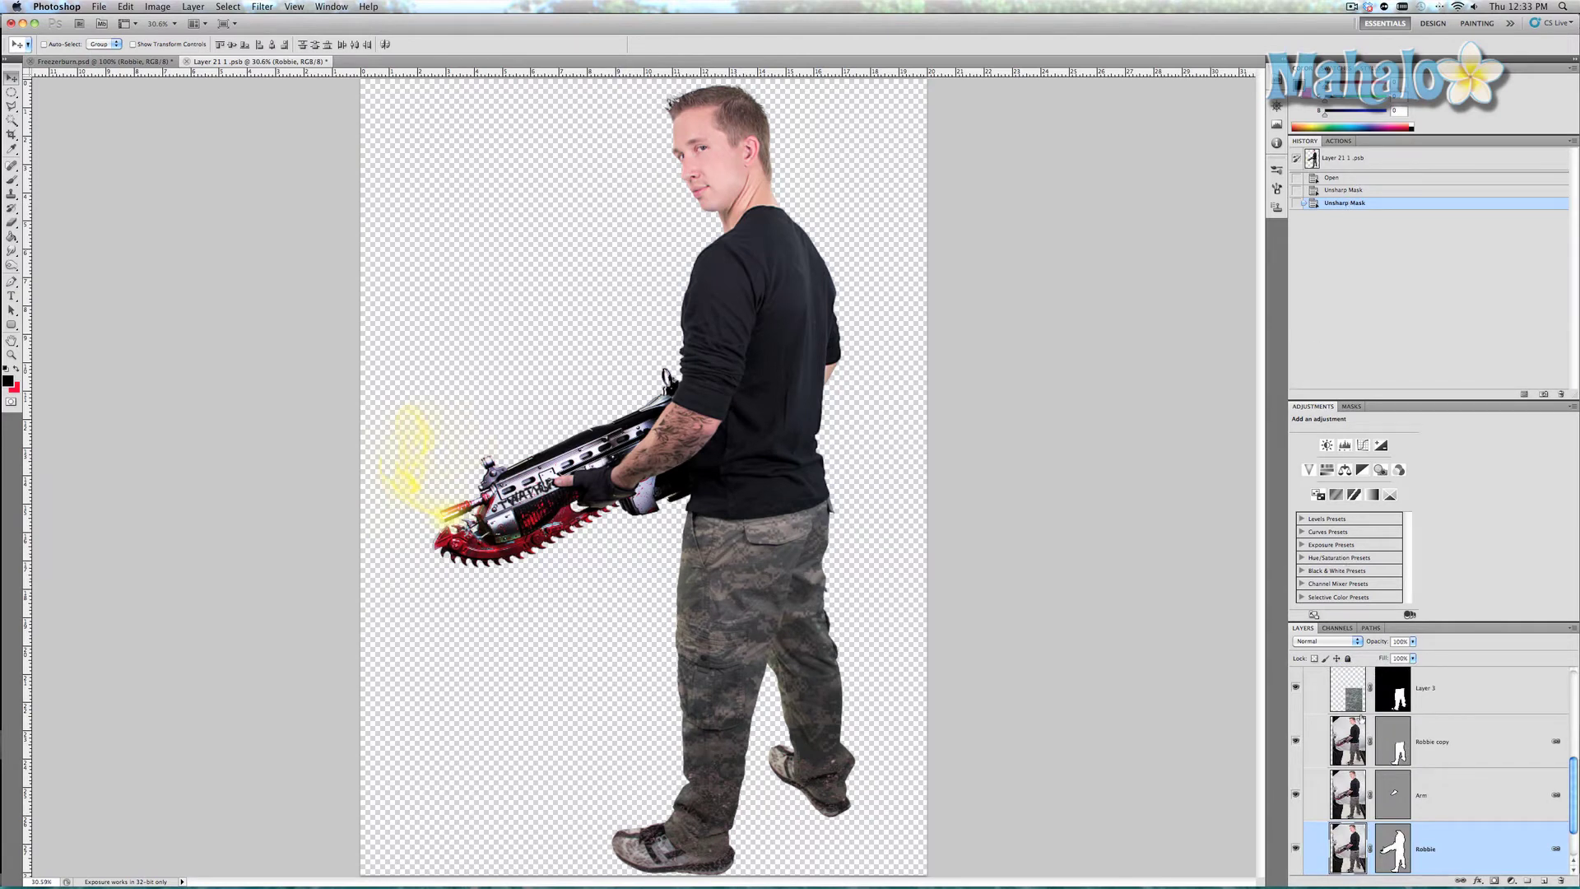
Step: Reapply the Unsharp Mask to Layer 3, Shoe Mud, Arm and one more layer
left_click(1346, 704)
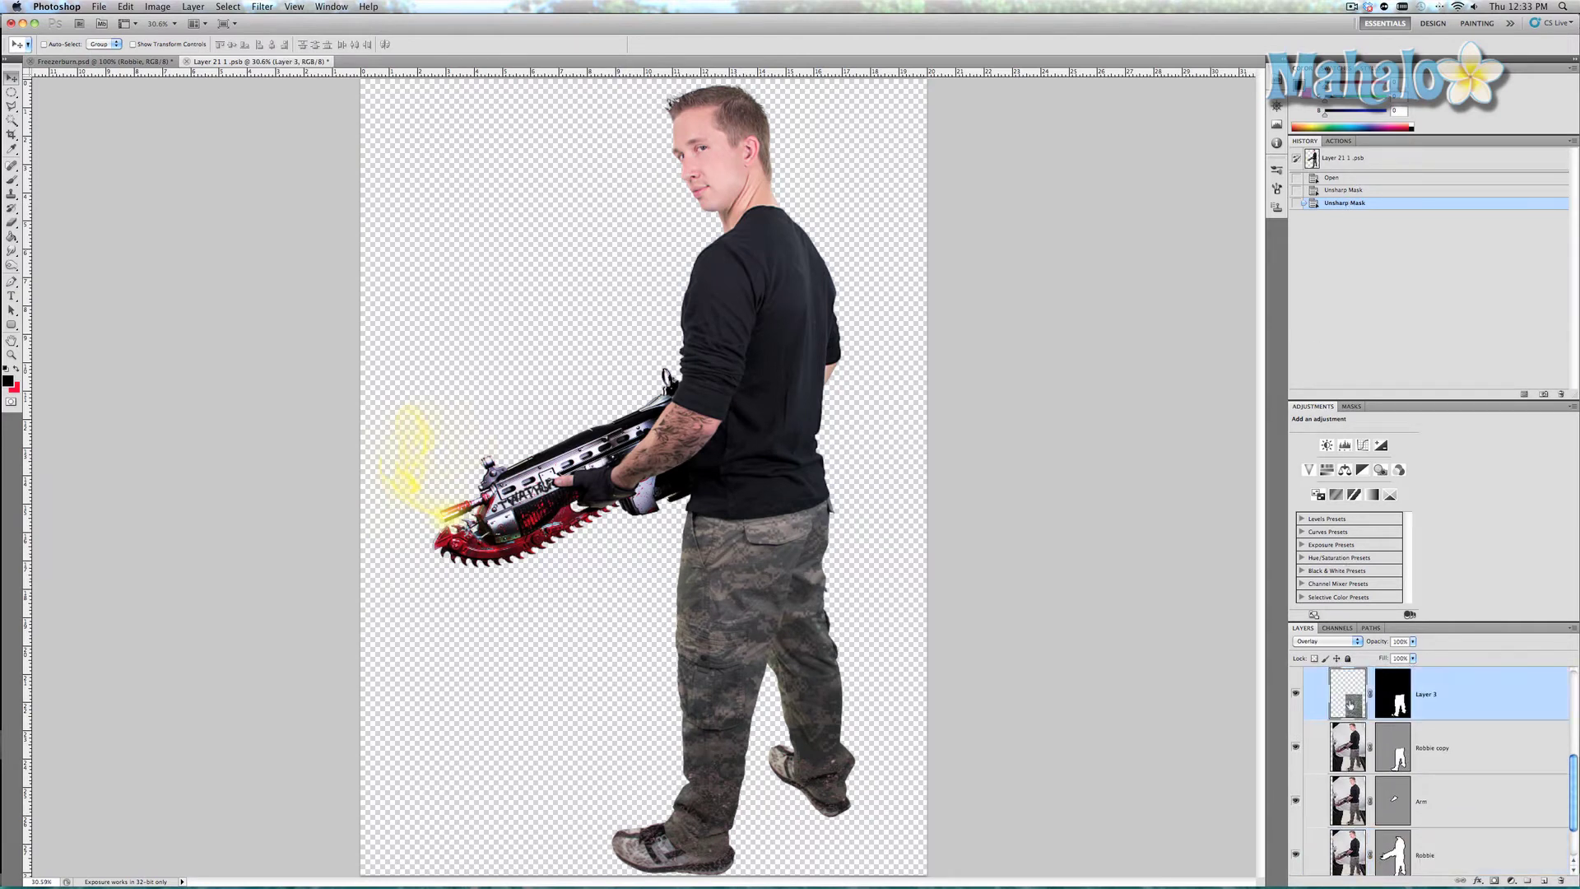
key("super+f")
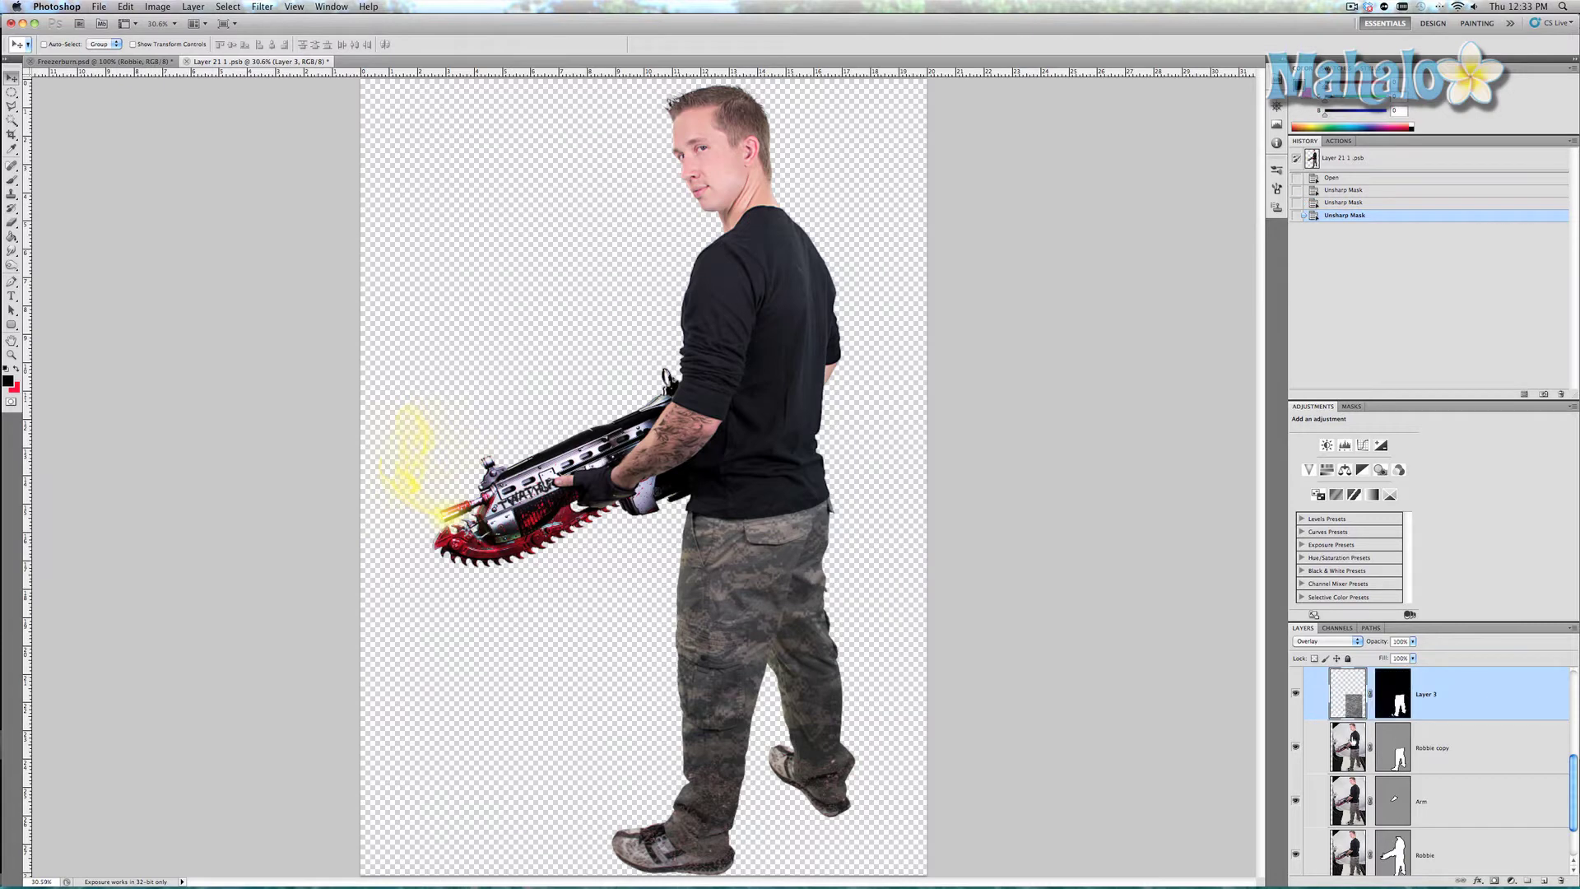
scroll(1365, 741, "up", 5)
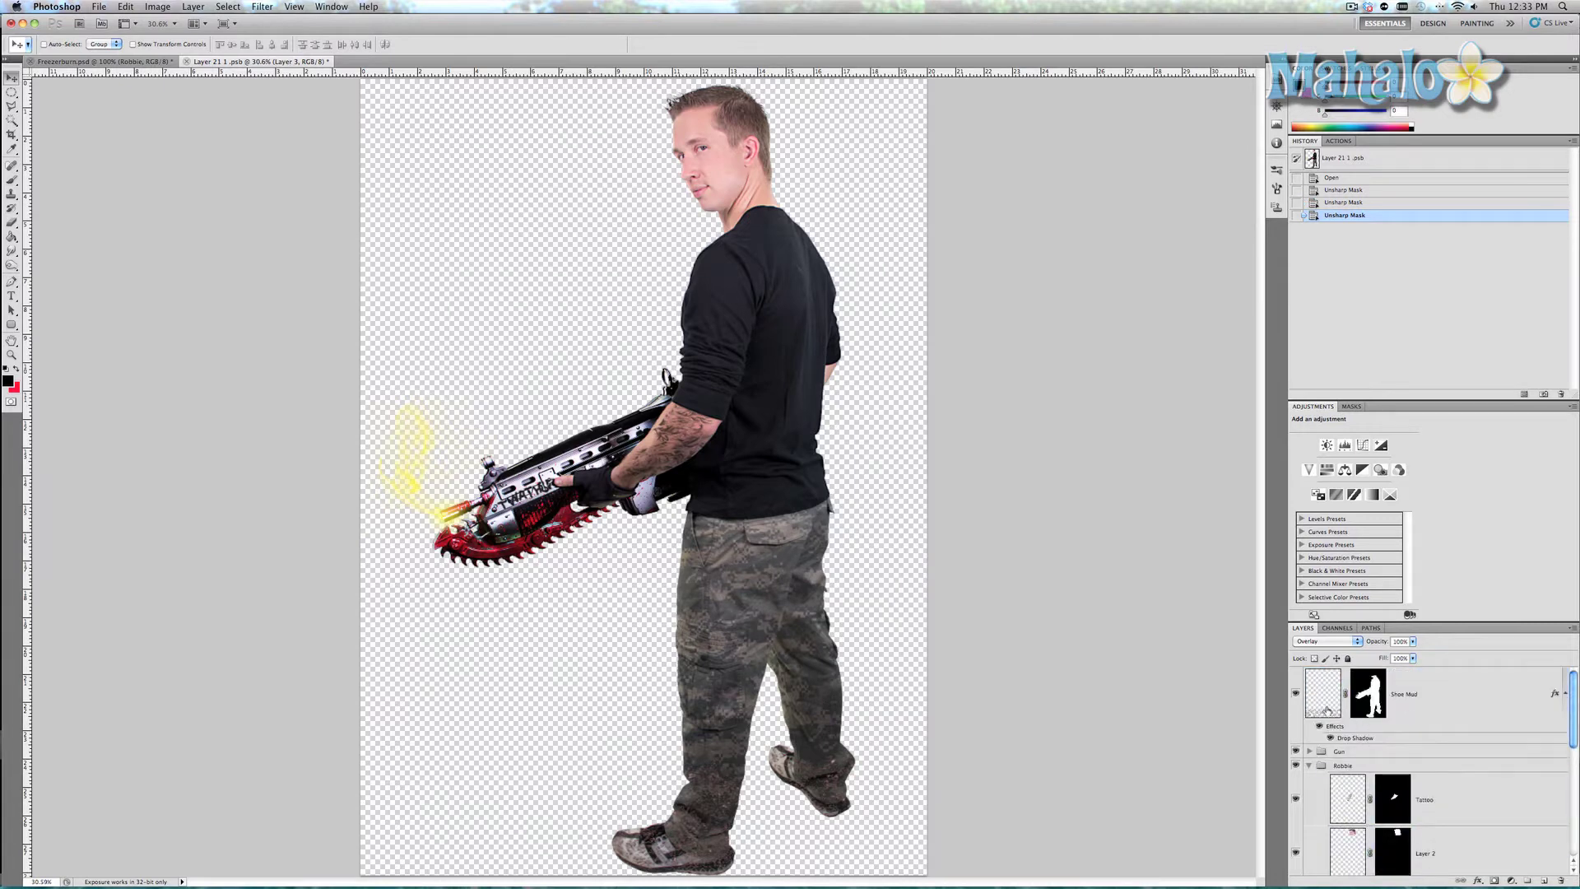
left_click(1326, 709)
key("super+f")
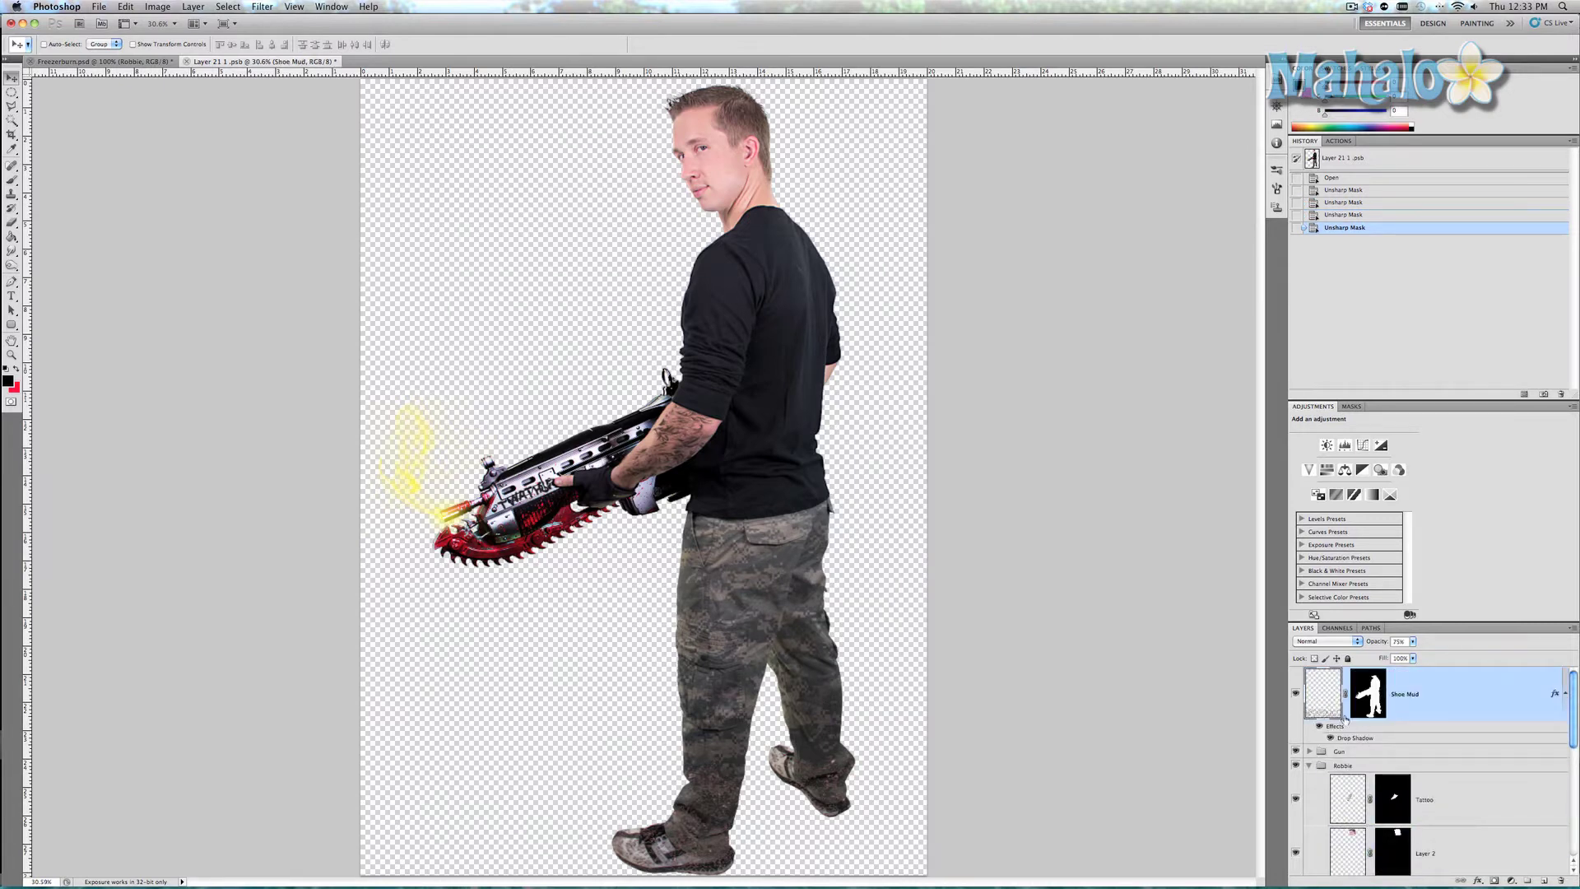
scroll(1345, 718, "down", 5)
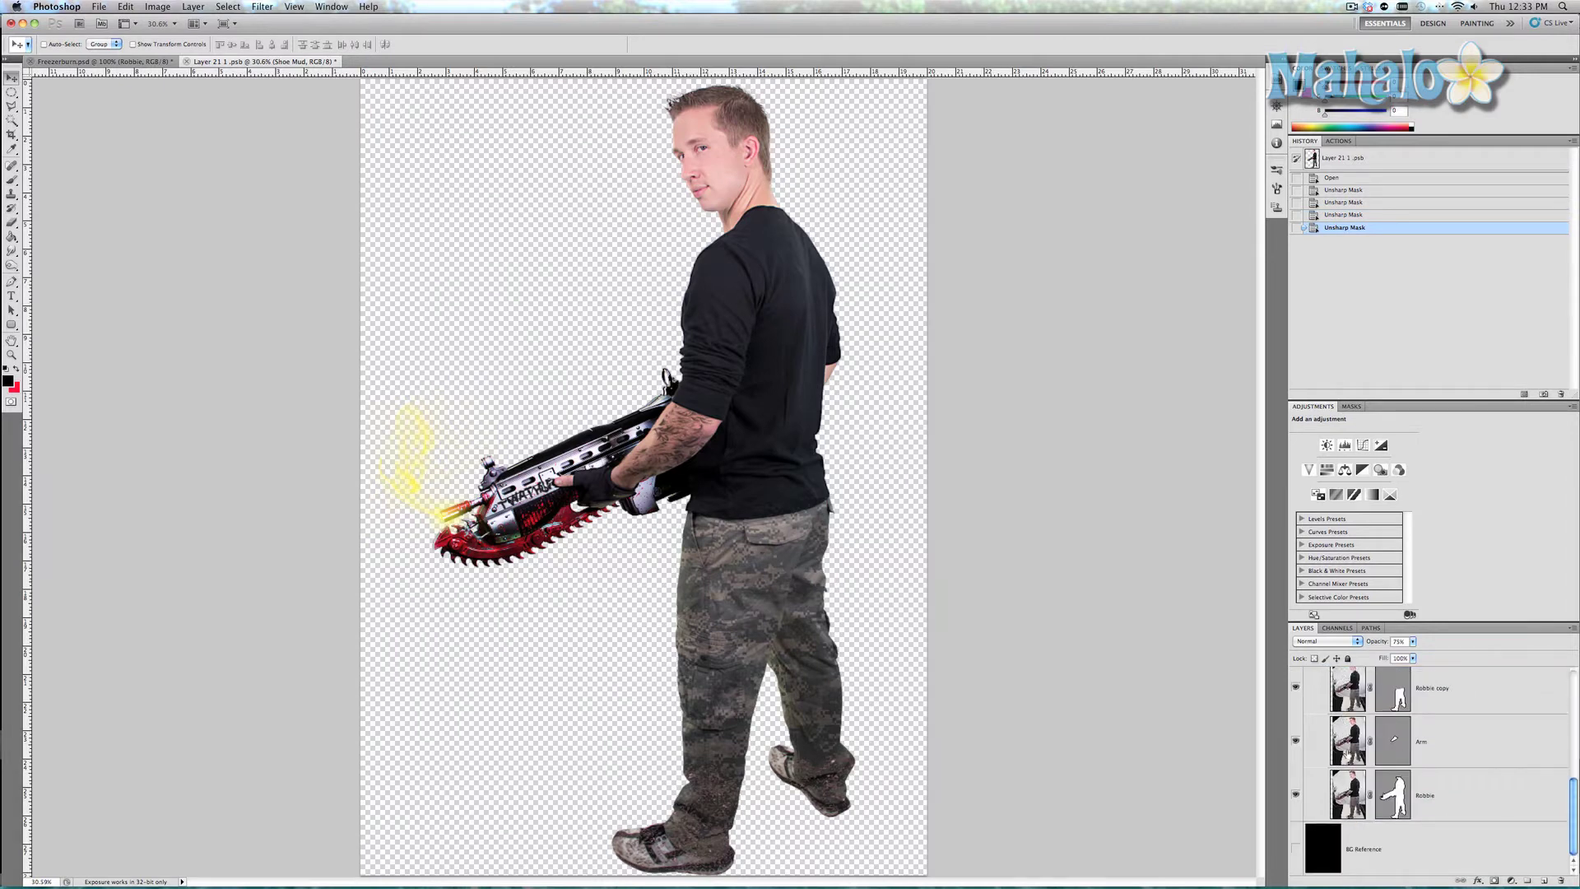
left_click(1349, 741)
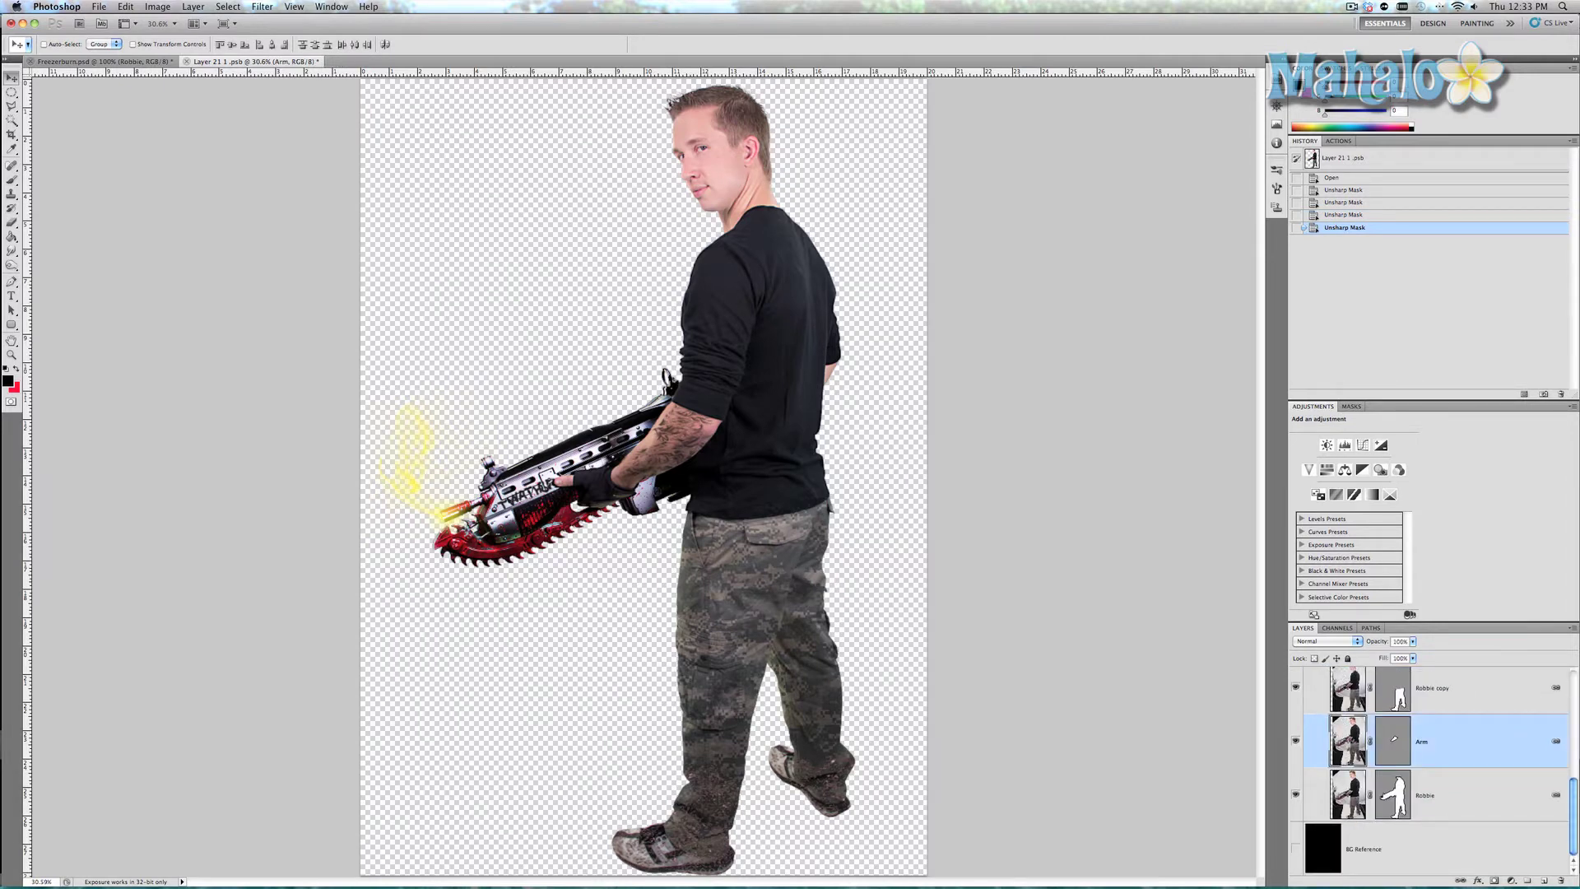
key("super+f")
scroll(1347, 749, "up", 5)
key("super+f")
scroll(1347, 749, "down", 3)
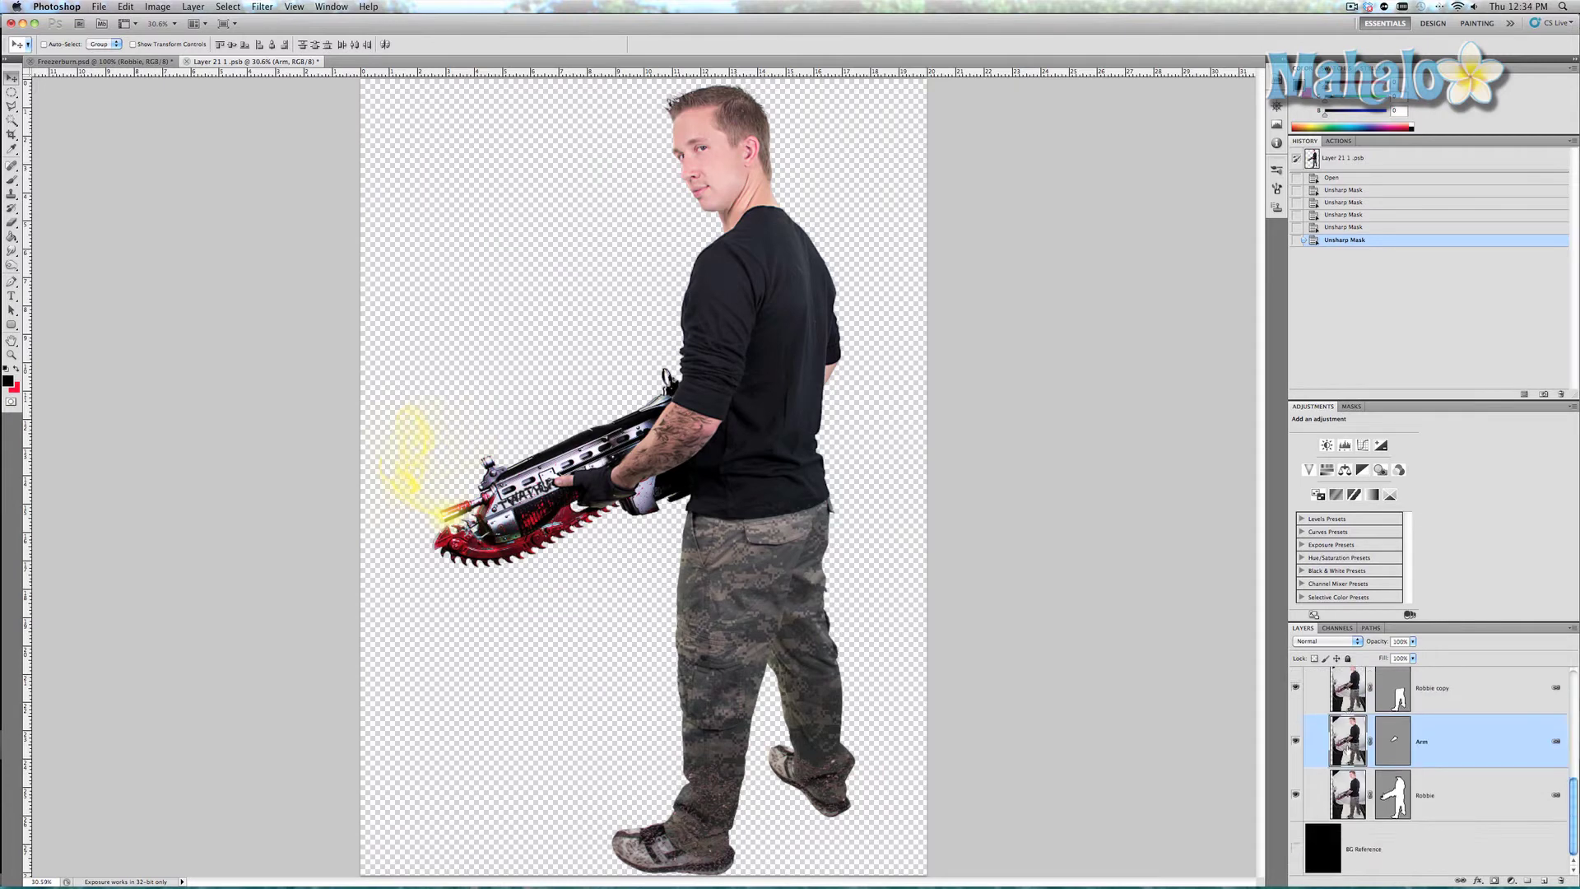
Step: Collapse the Robbie group, select the Gun group and return to Freezerburn.psd
left_click(1310, 766)
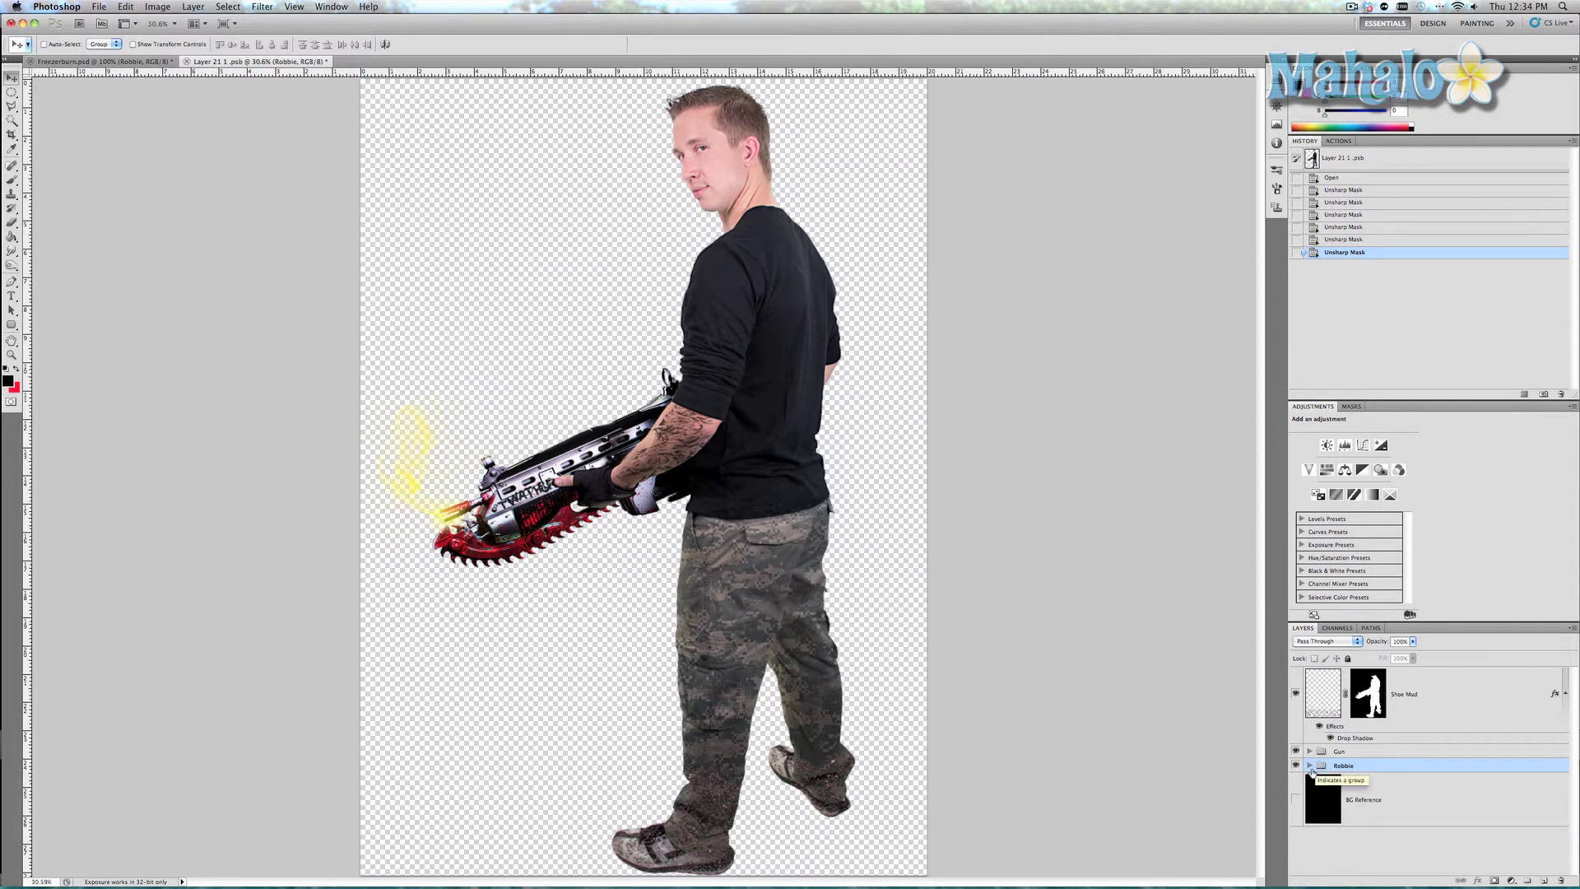
left_click(1310, 753)
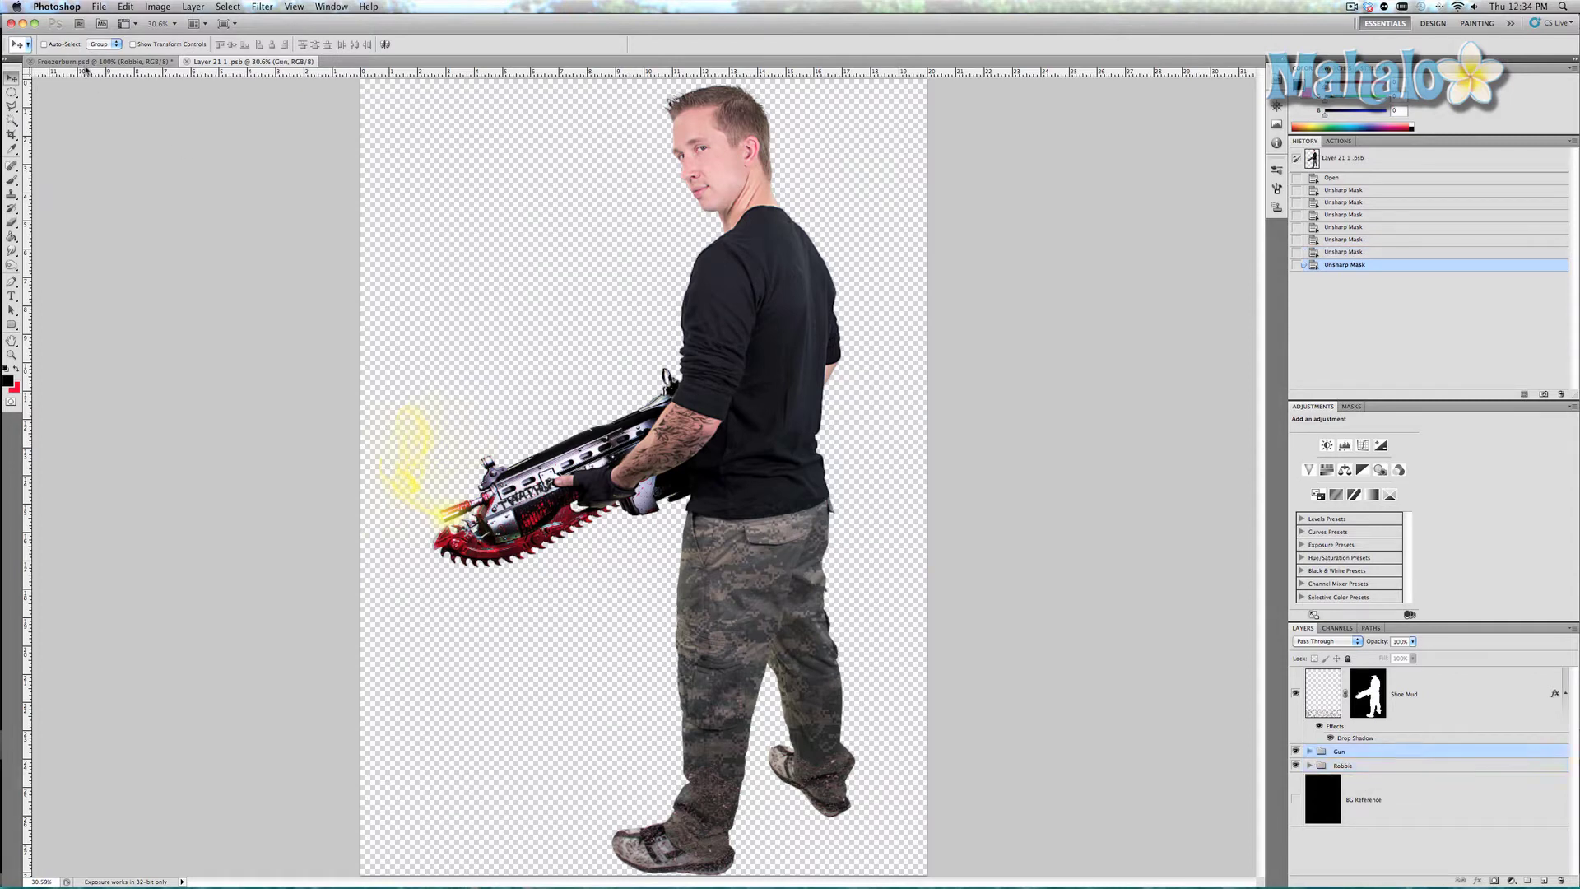
left_click(90, 61)
scroll(498, 262, "left", 5)
scroll(499, 262, "down", 2)
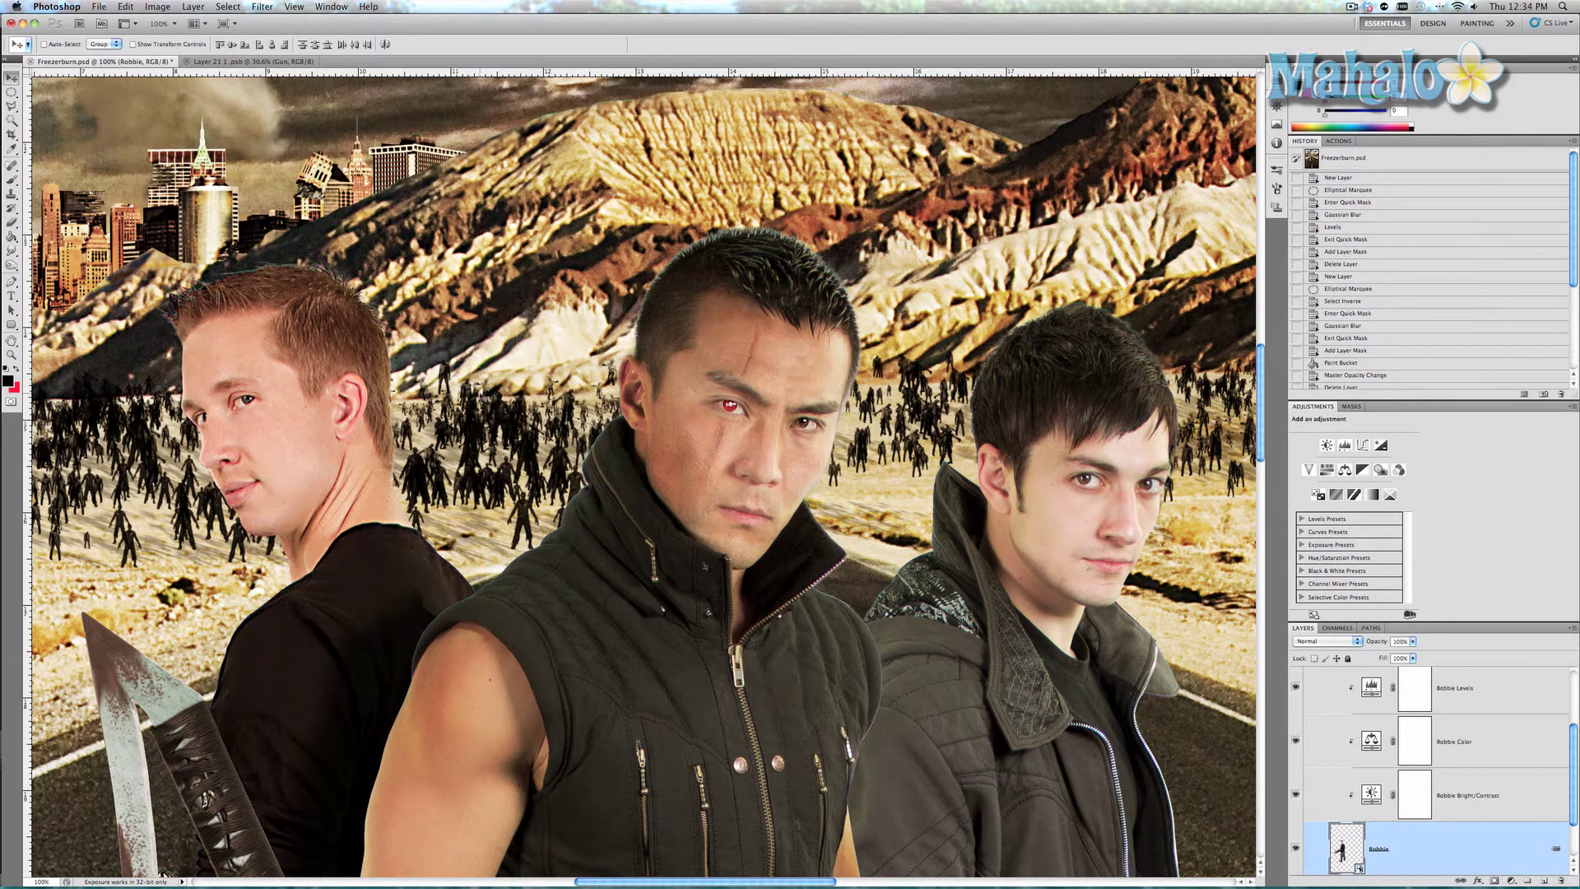
Step: Compare Master Opacity Change with Update Smart Objects in History, then fit the poster on screen
scroll(1393, 269, "down", 3)
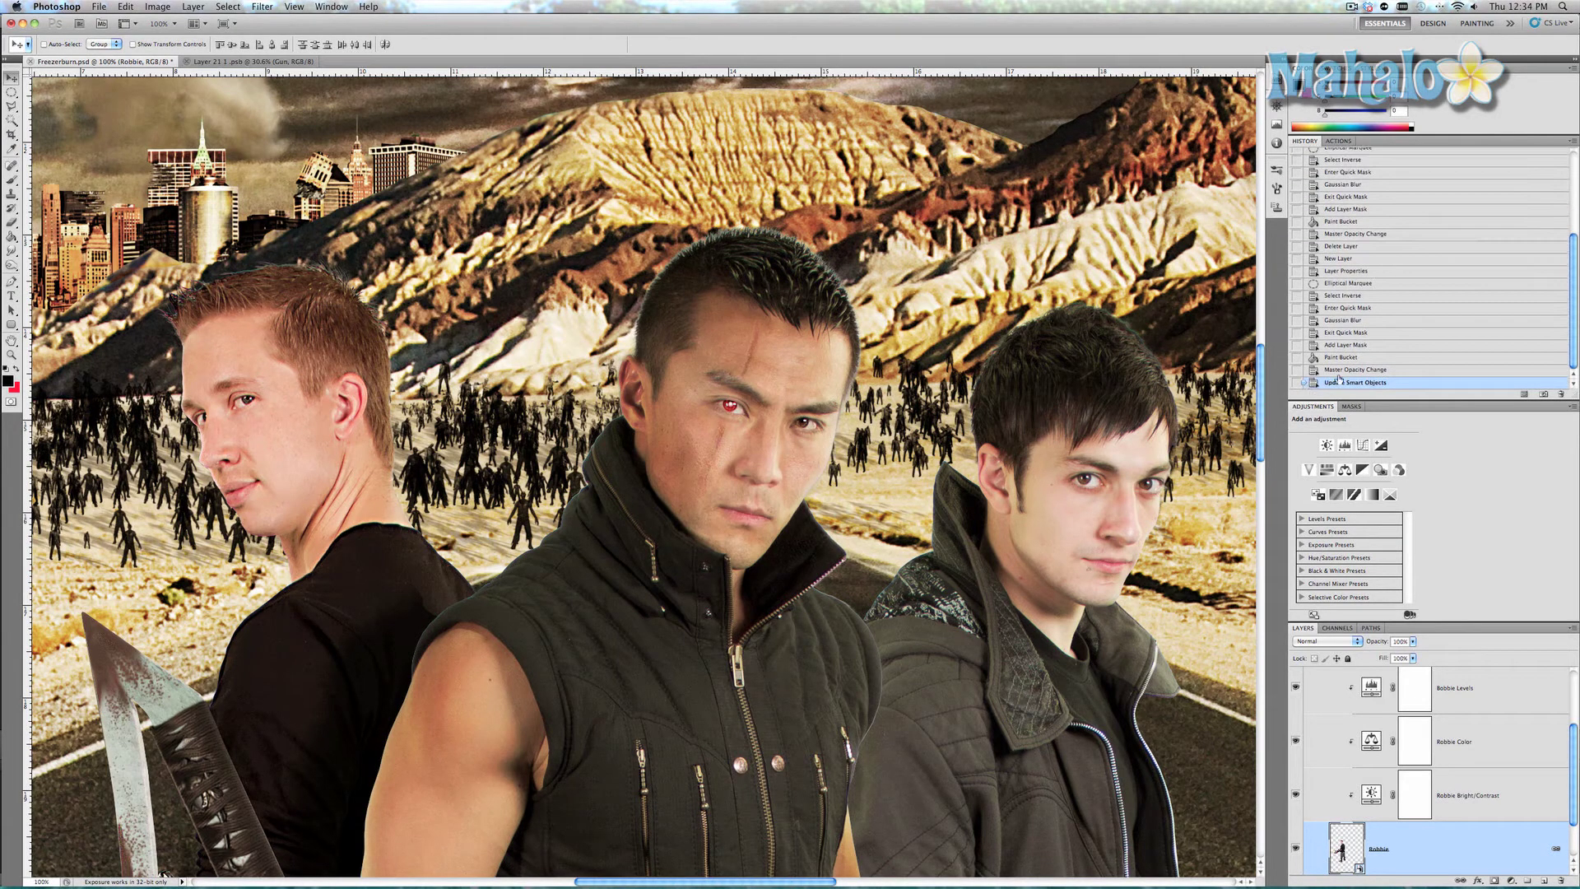
left_click(1334, 372)
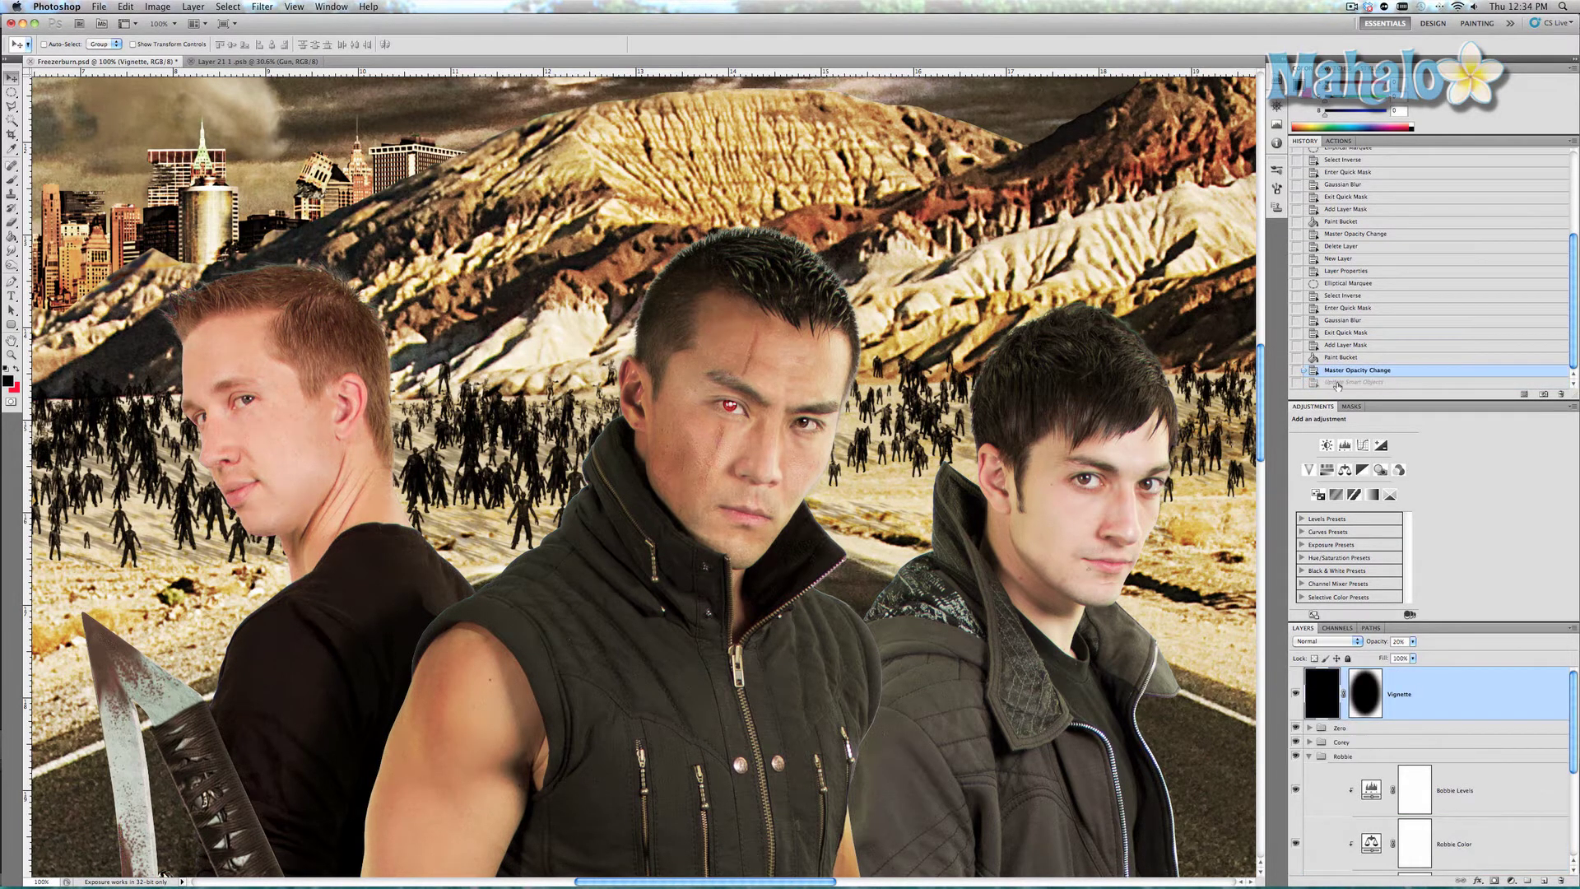
left_click(1337, 384)
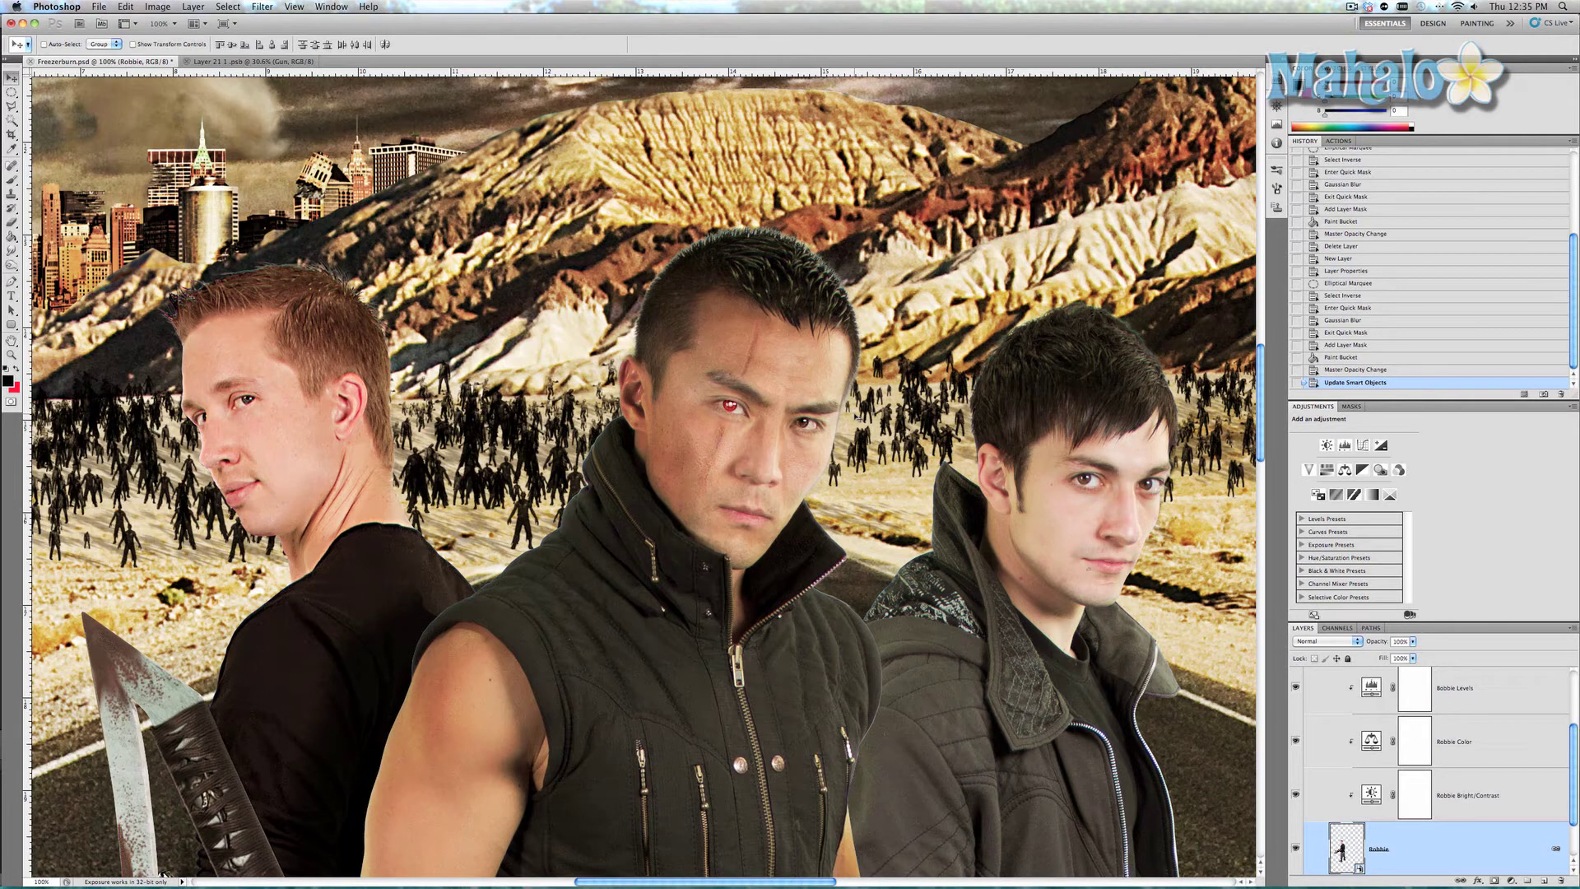
key("super+0")
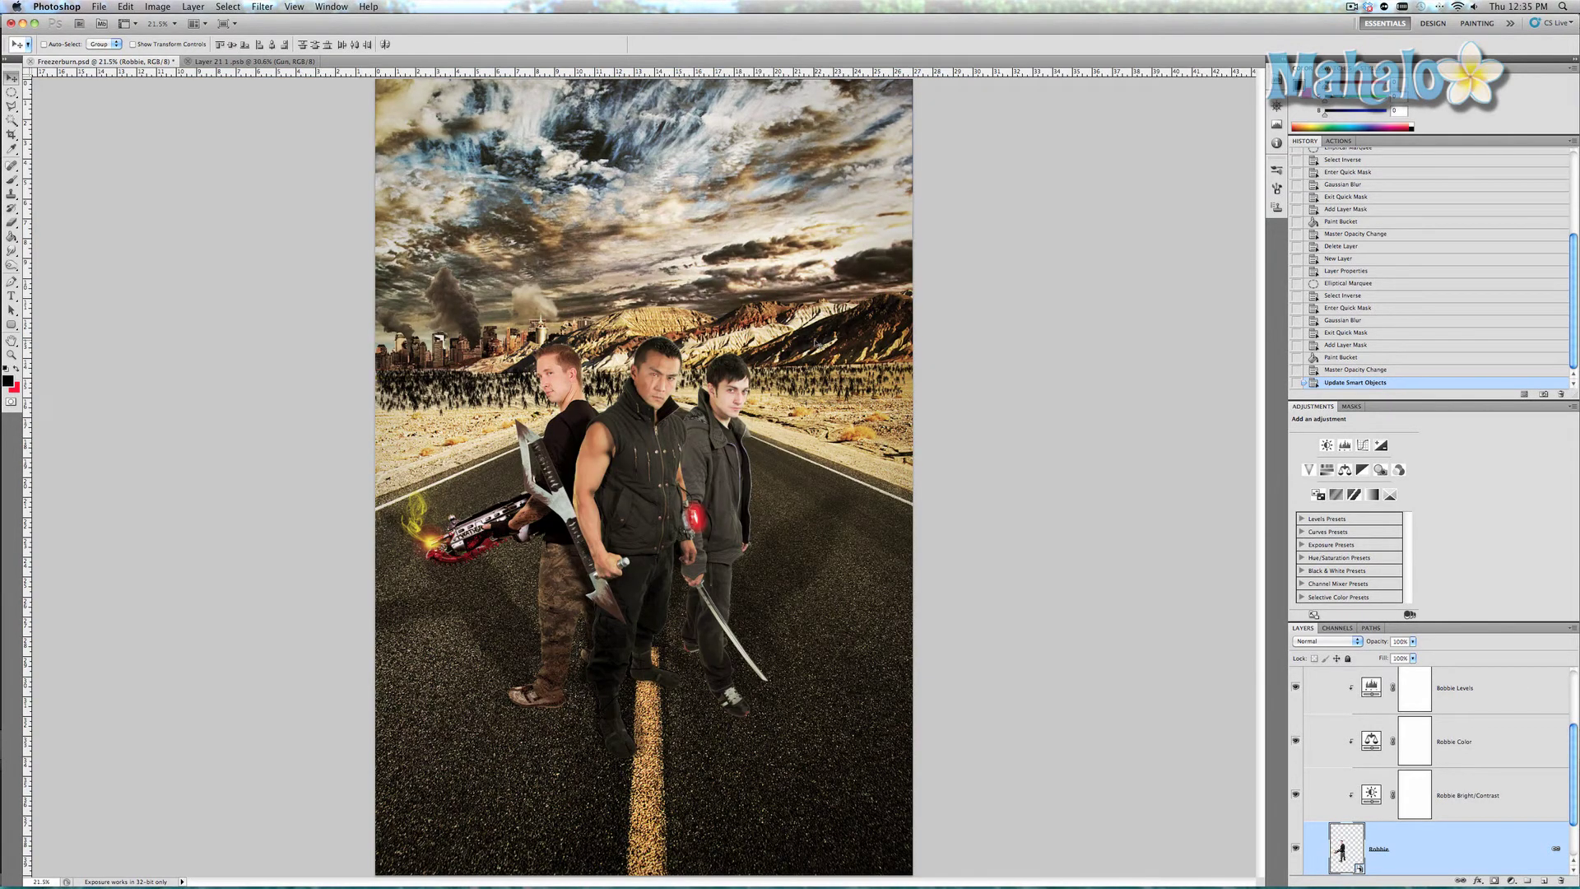